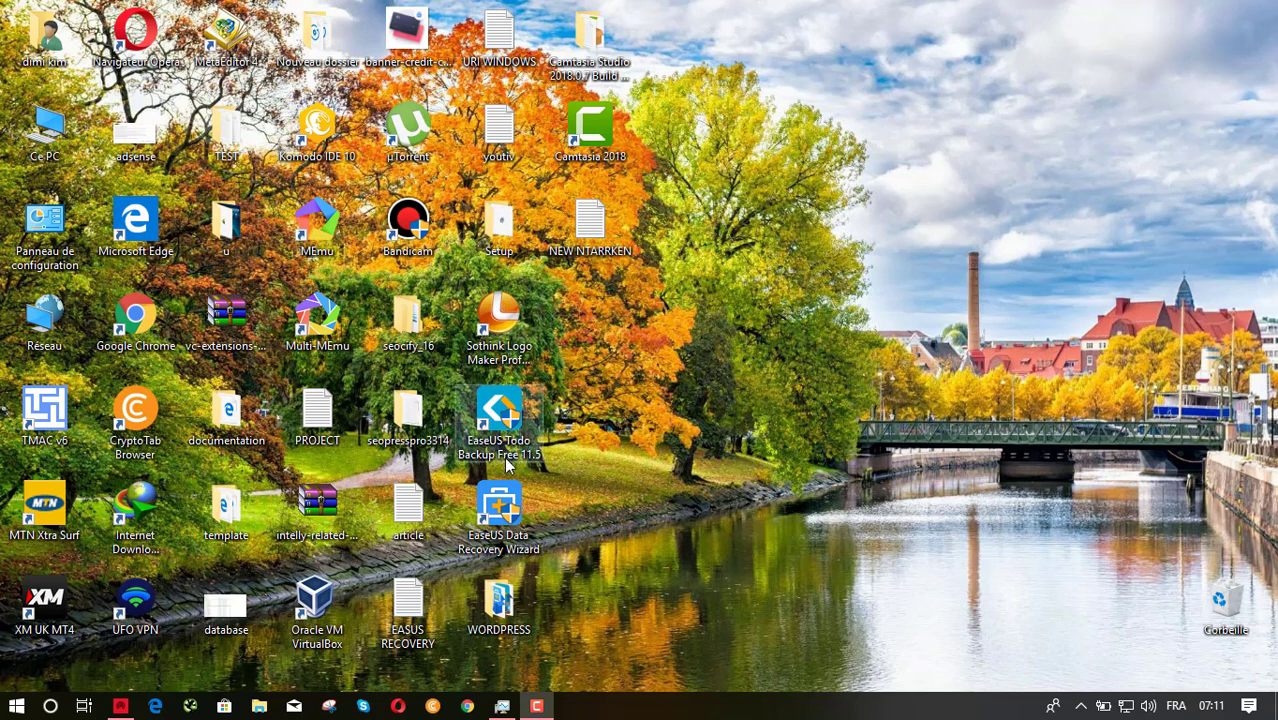
Step: Open File Explorer on Ce PC to view the Nouveau nom (D:) drive, and minimize the window
key("super+e")
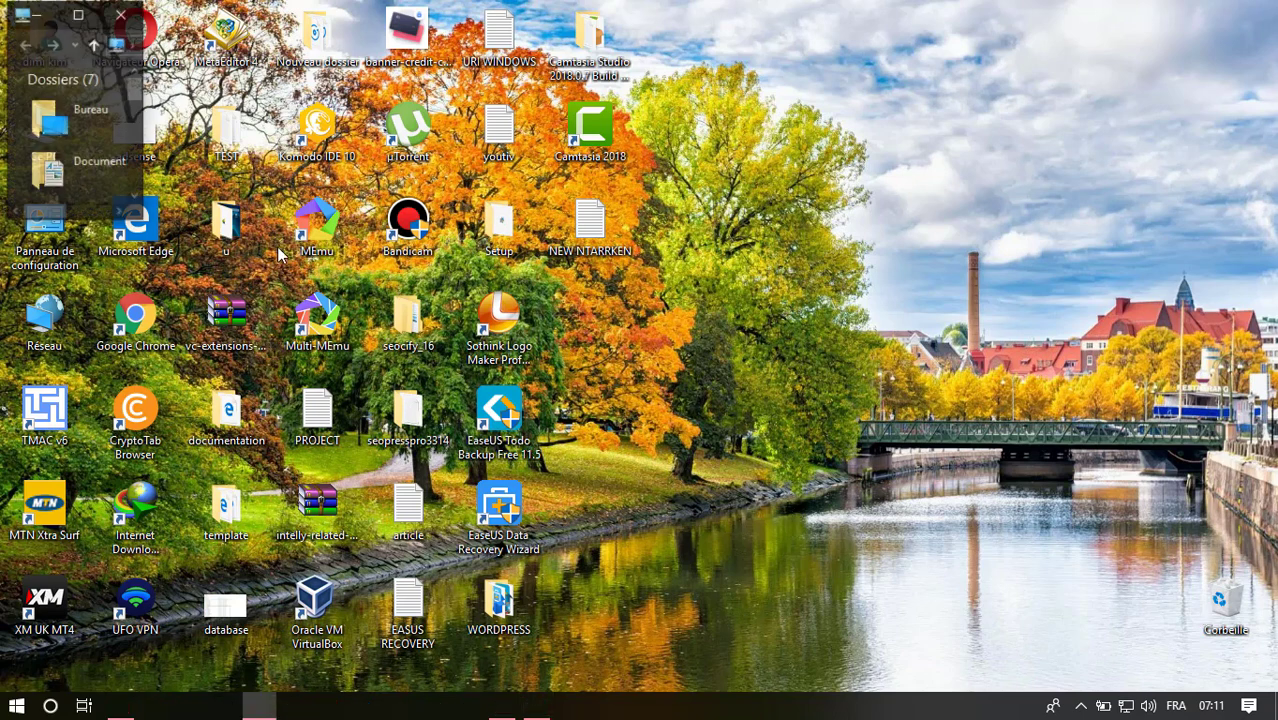
left_click(78, 14)
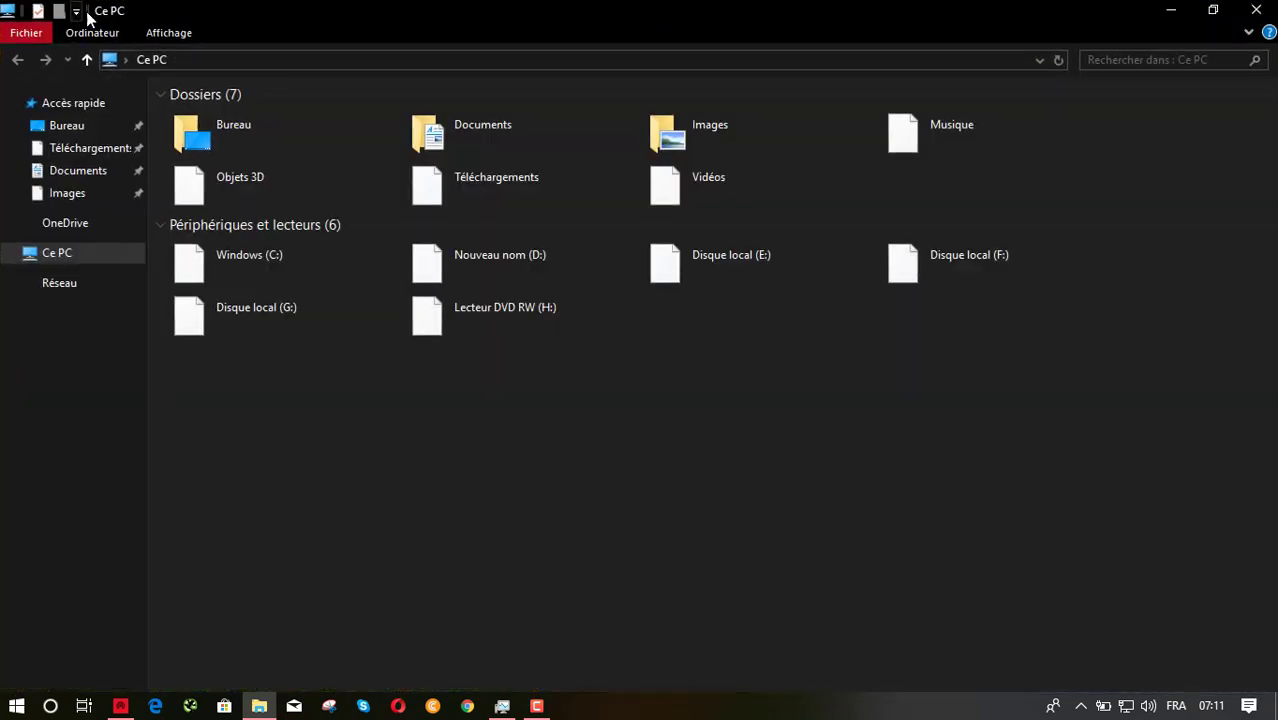
left_click(502, 287)
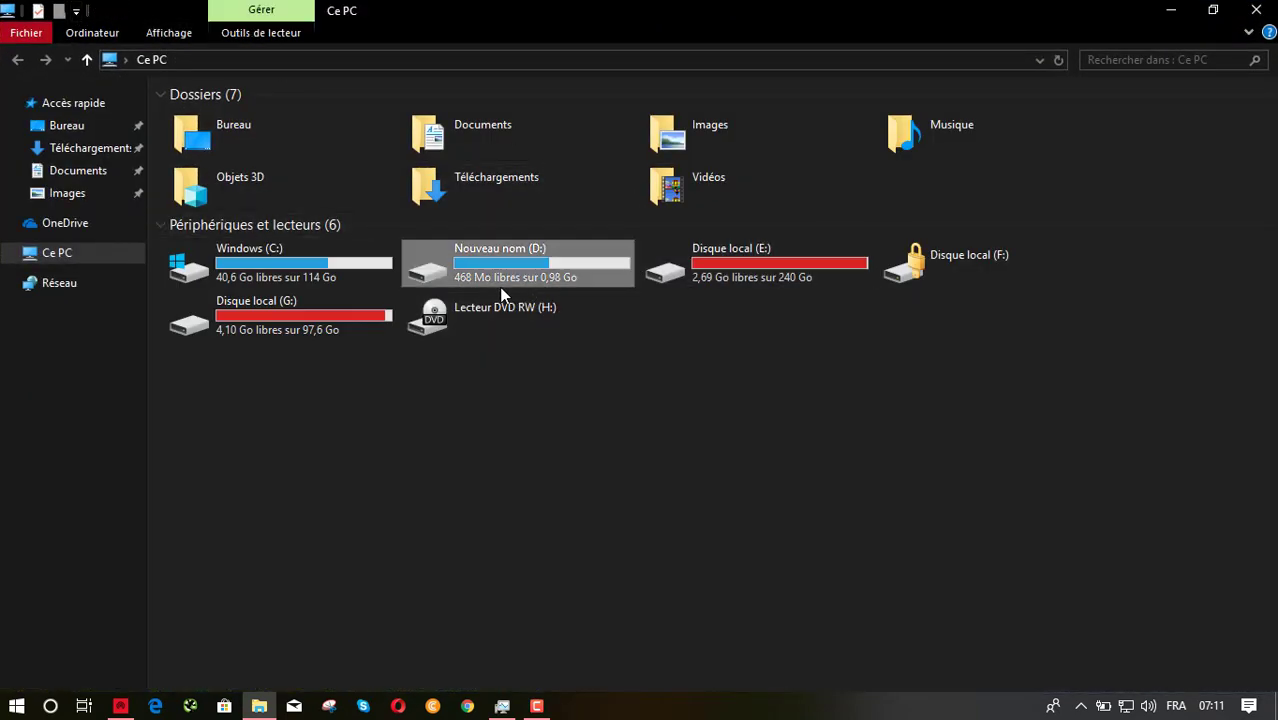
left_click(1170, 10)
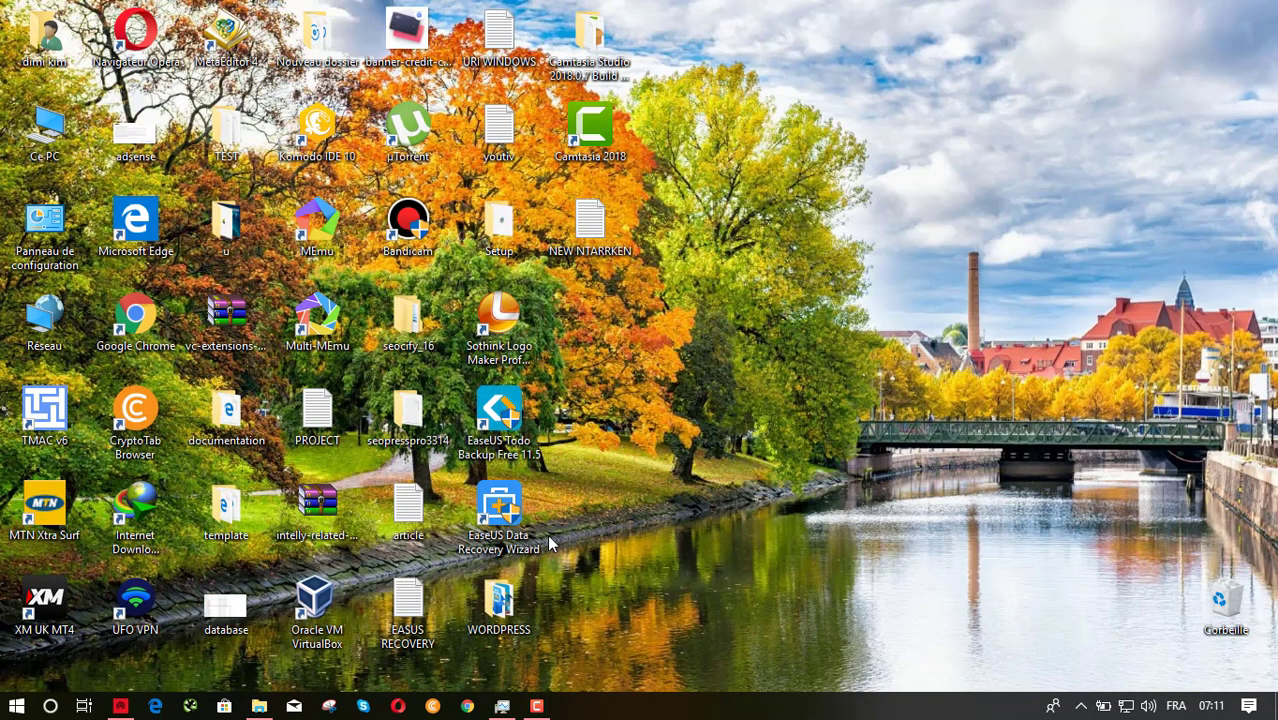
Step: Launch EaseUS Data Recovery Wizard and select the Nouveau nom (D:) drive as the recovery location
double_click(506, 529)
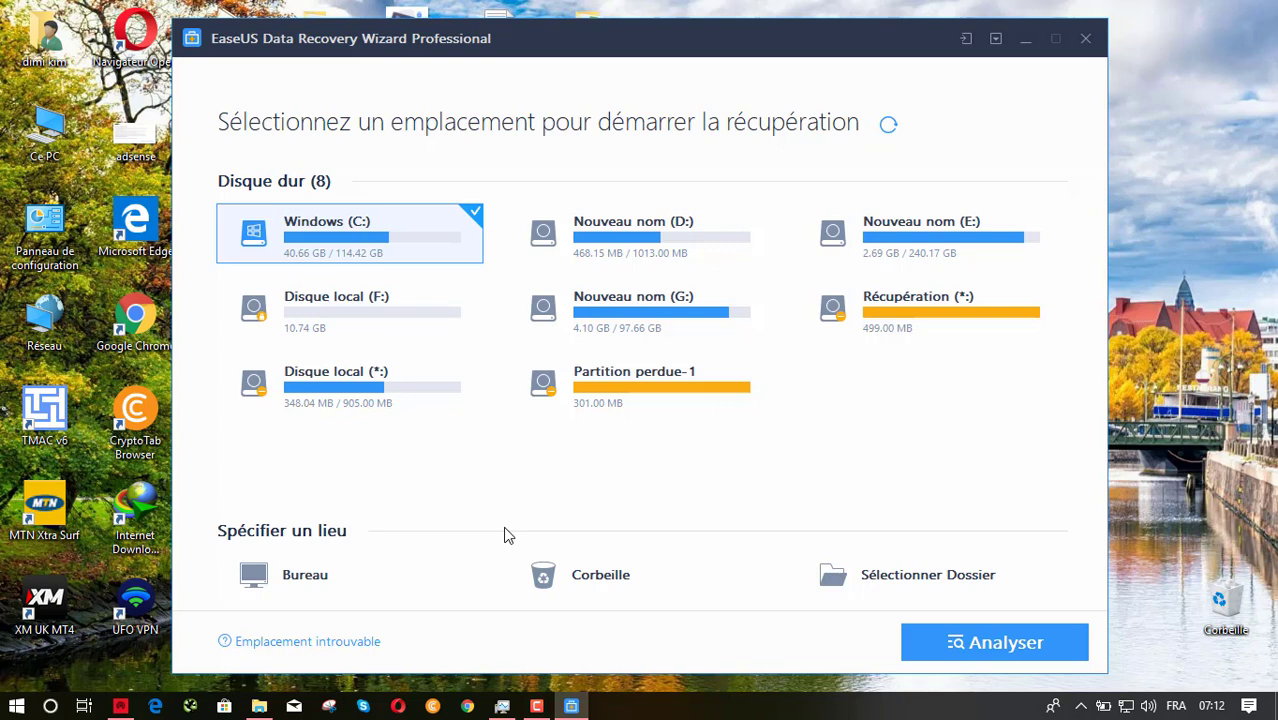
left_click(640, 234)
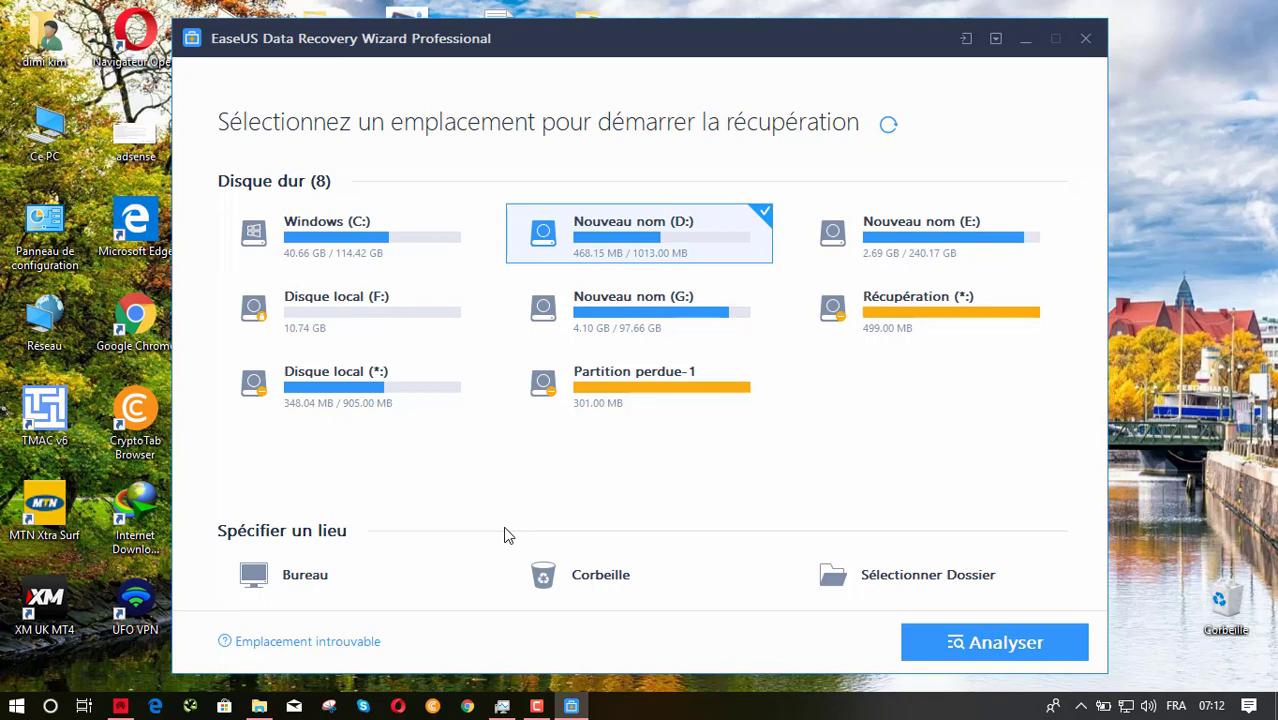
Step: Switch to File Explorer, look at the files stored on the Nouveau nom (D:) drive and return to Ce PC
left_click(259, 706)
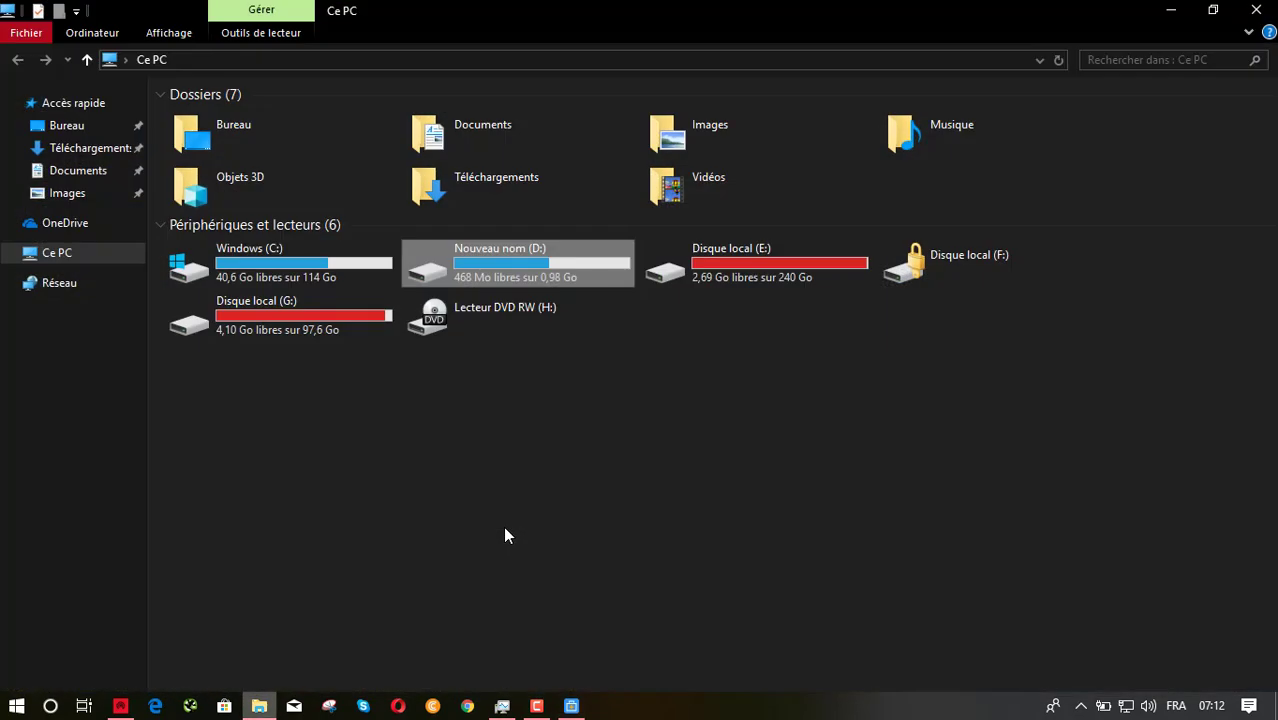
left_click(259, 706)
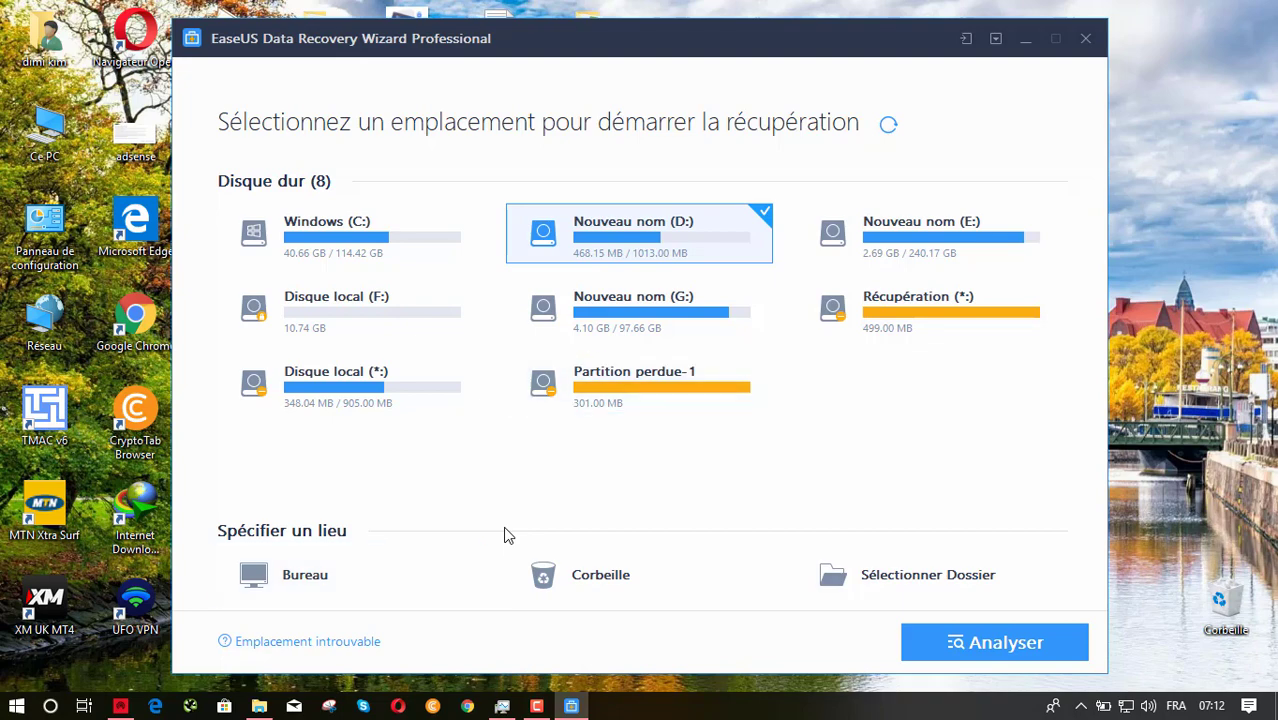
left_click(259, 706)
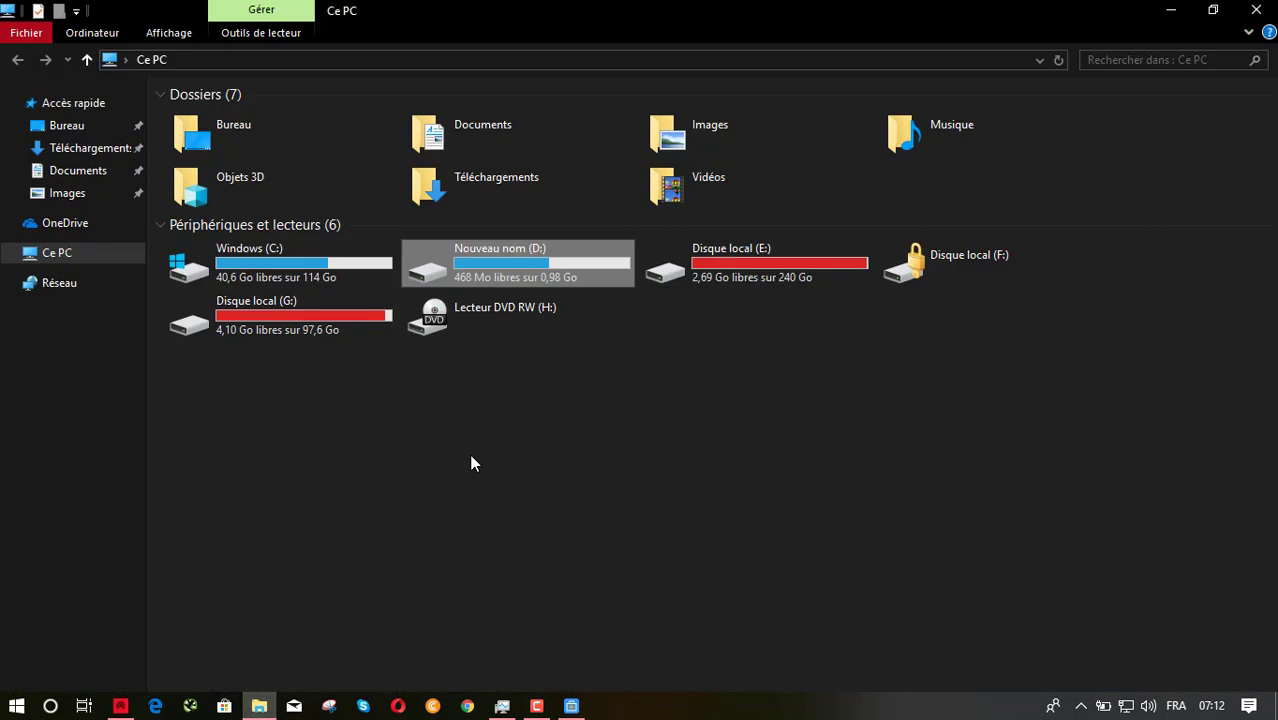
double_click(568, 268)
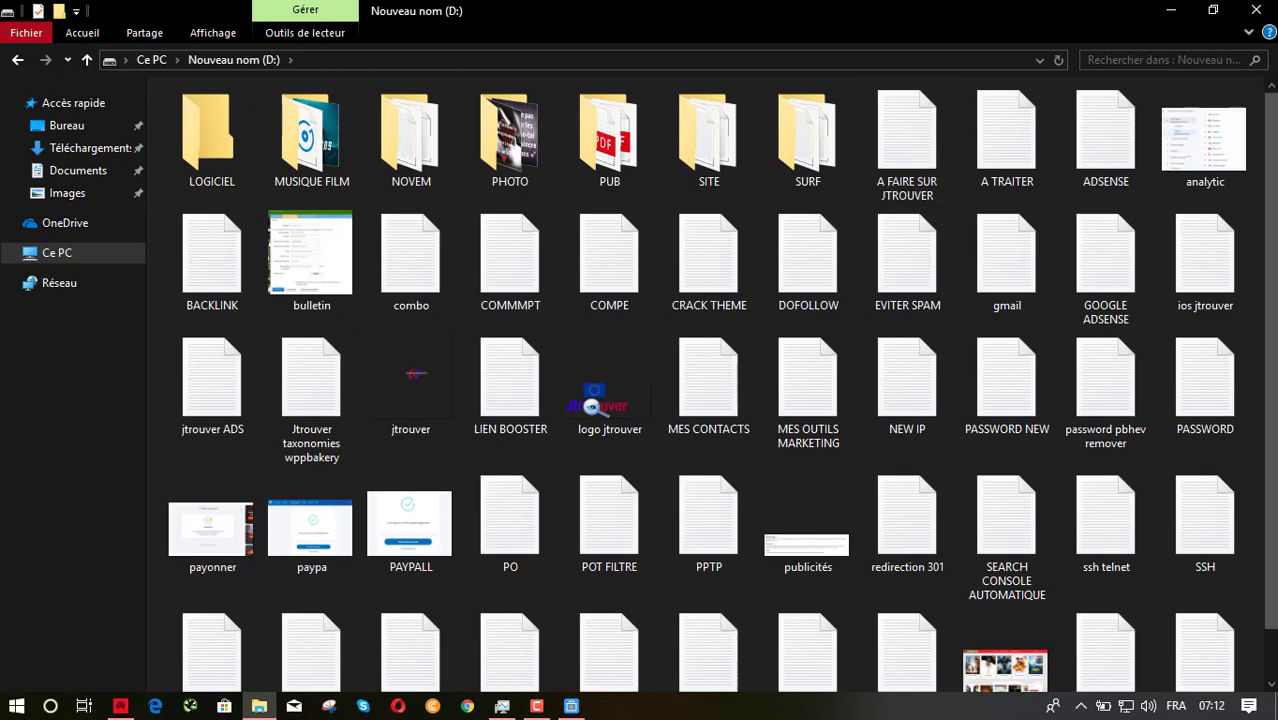
mouse_move(1270, 115)
left_mouse_down()
mouse_move(1270, 165)
mouse_move(1269, 95)
left_mouse_up()
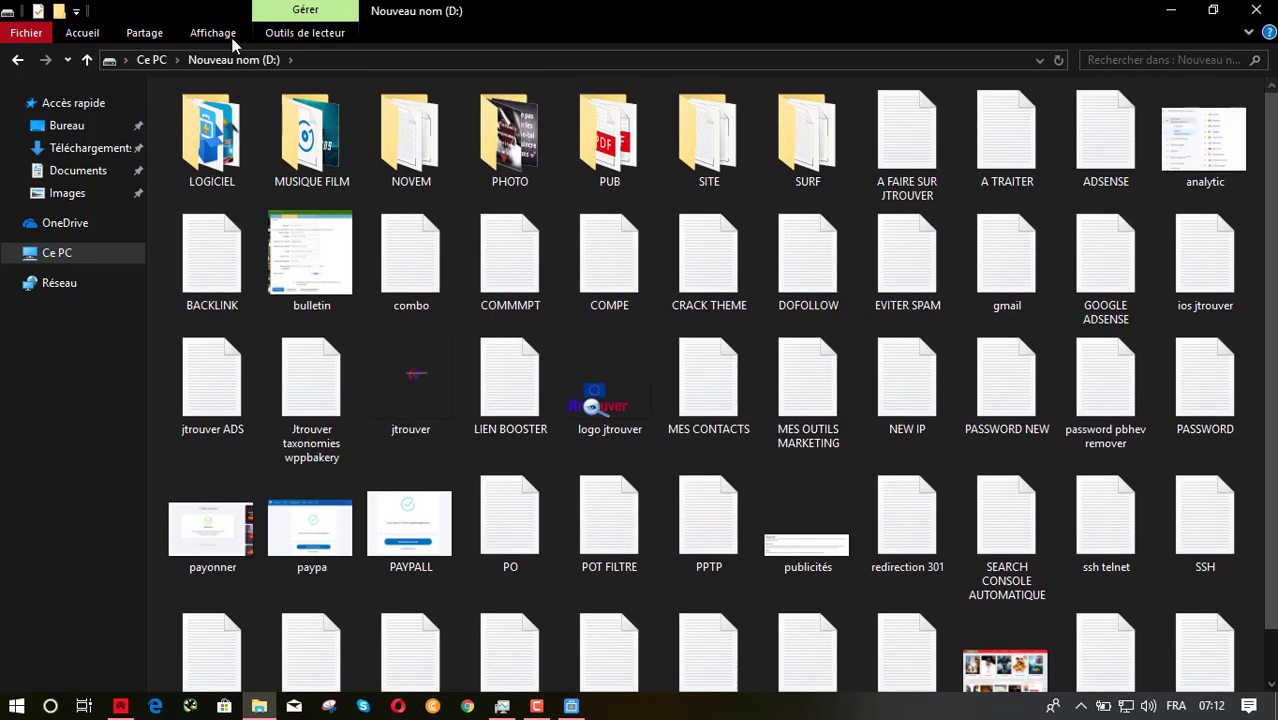
left_click(151, 59)
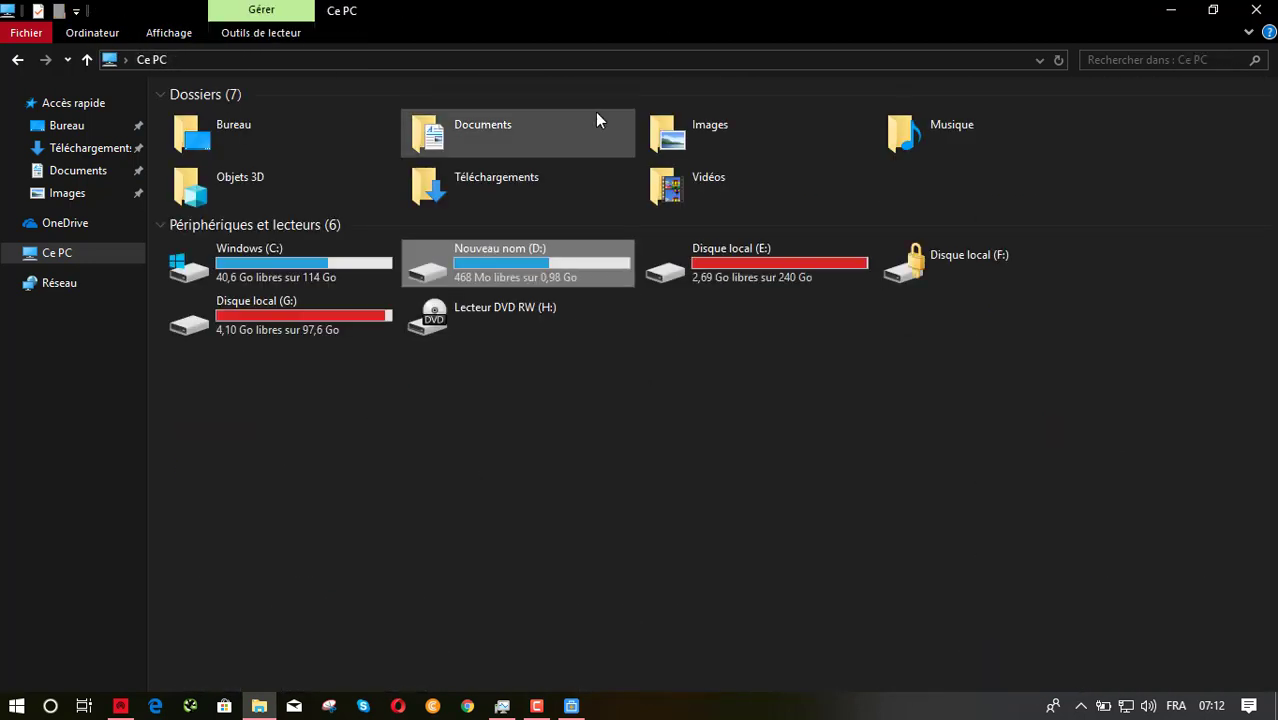
Step: Quick-format the Nouveau nom (D:) drive as NTFS with 4096-byte allocation units, and open it to check its contents
right_click(564, 279)
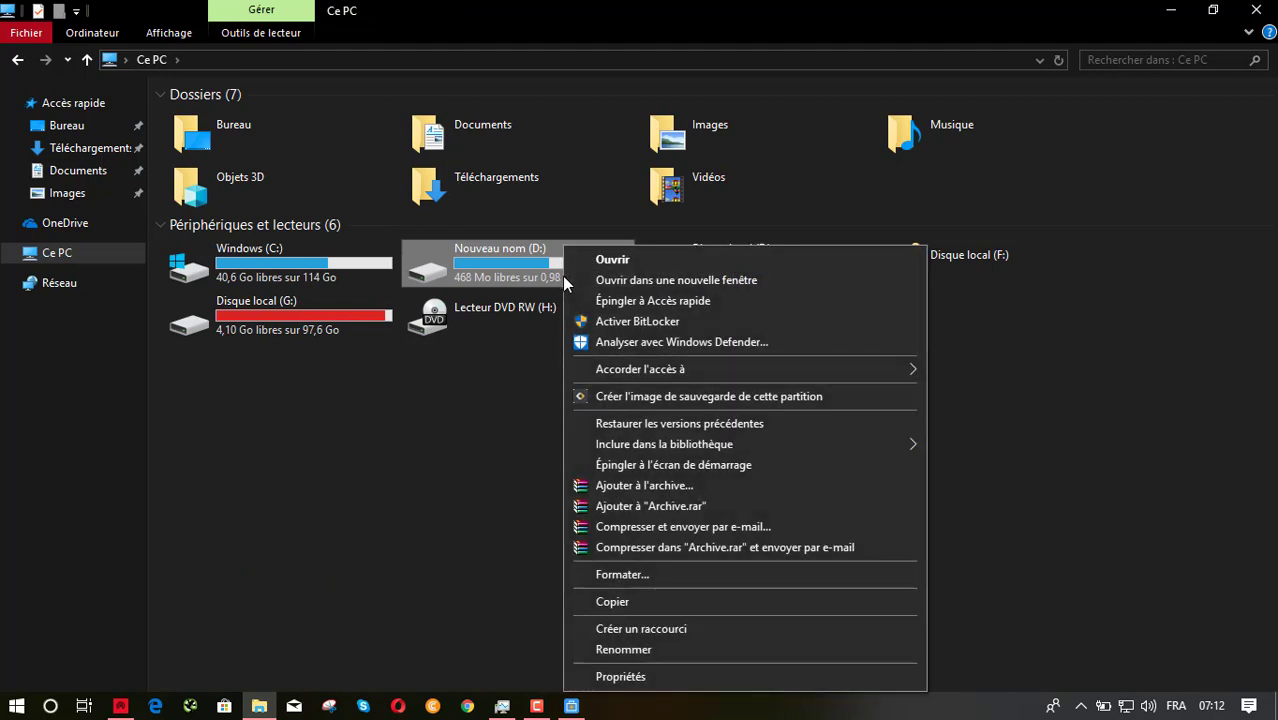
left_click(650, 576)
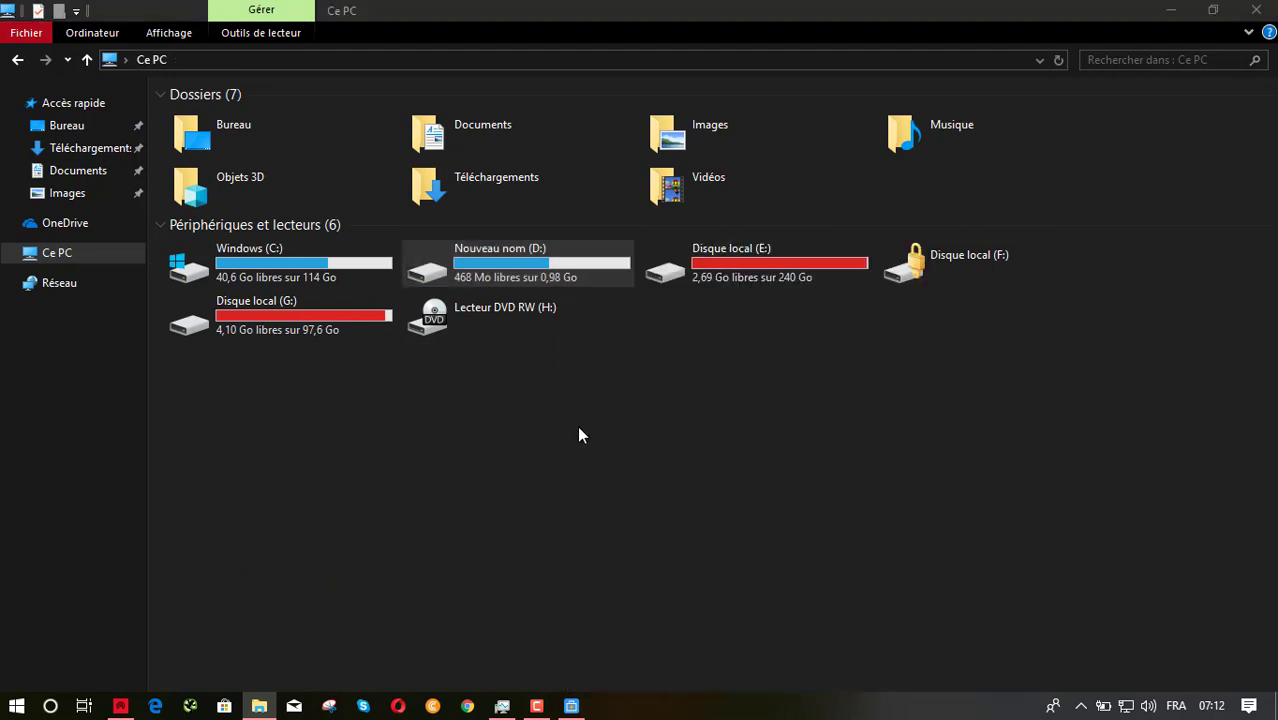
key("Return")
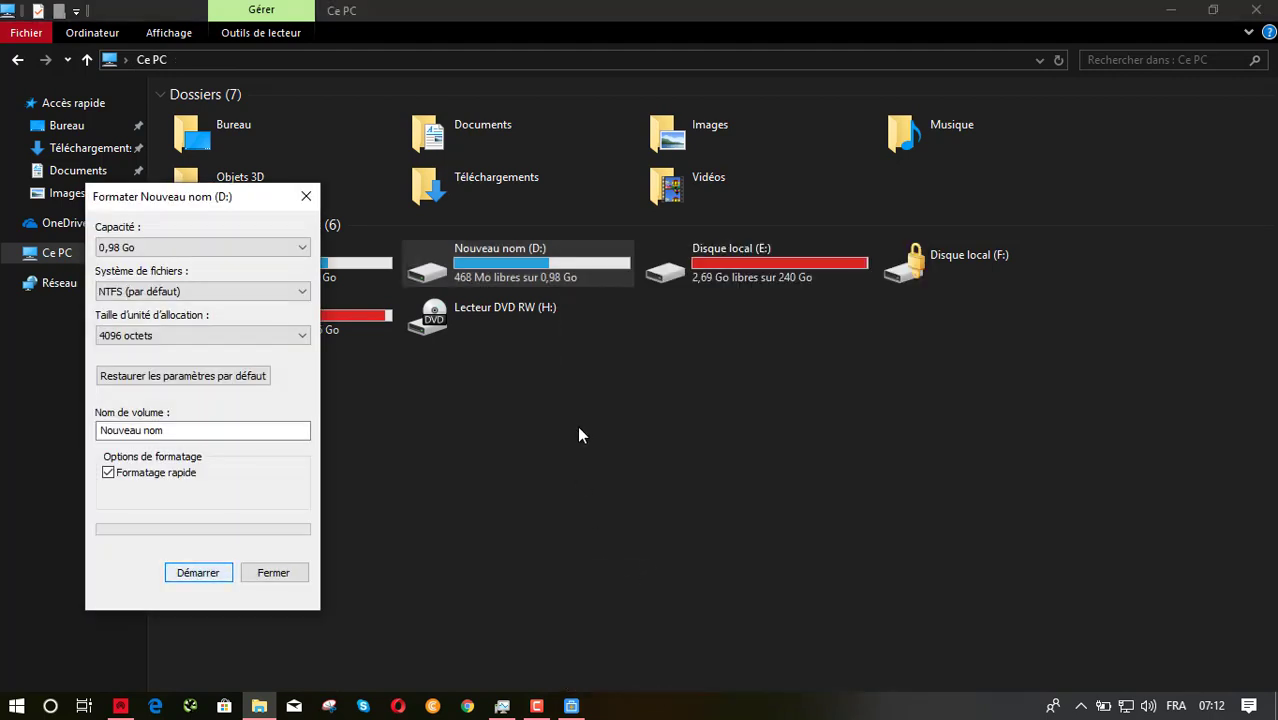
key("Return")
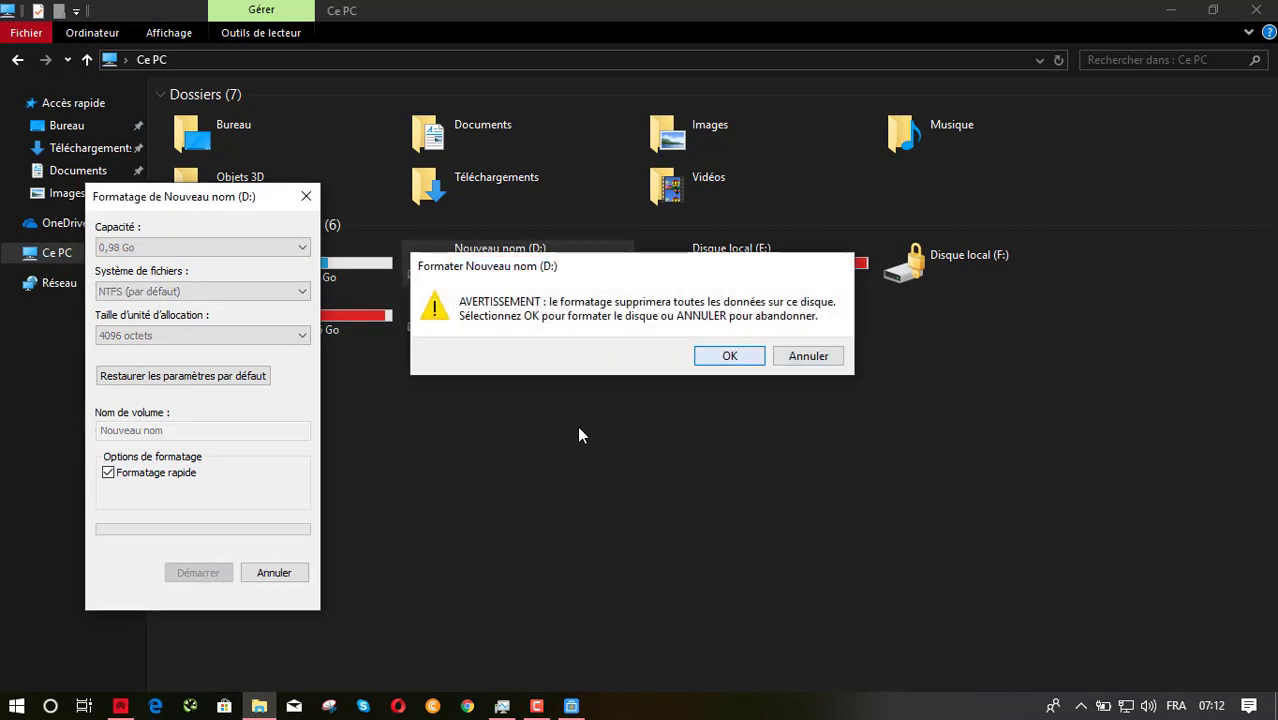
left_click(782, 356)
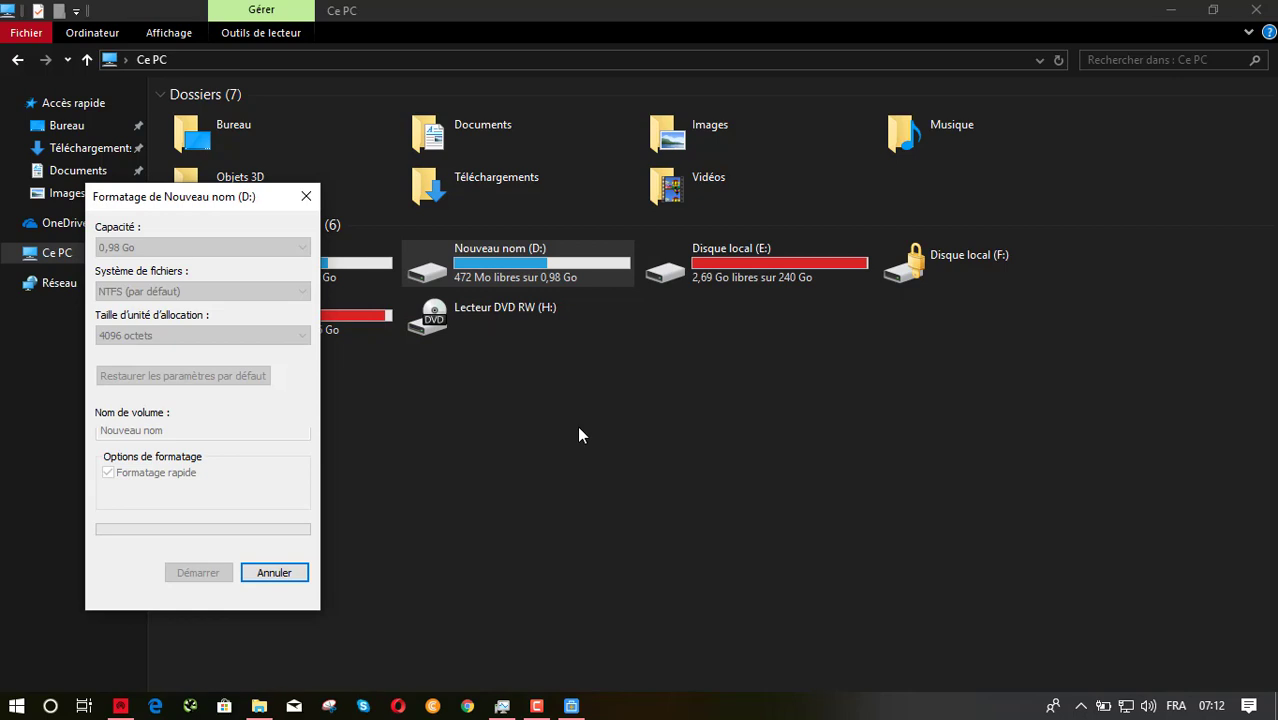
left_click(755, 352)
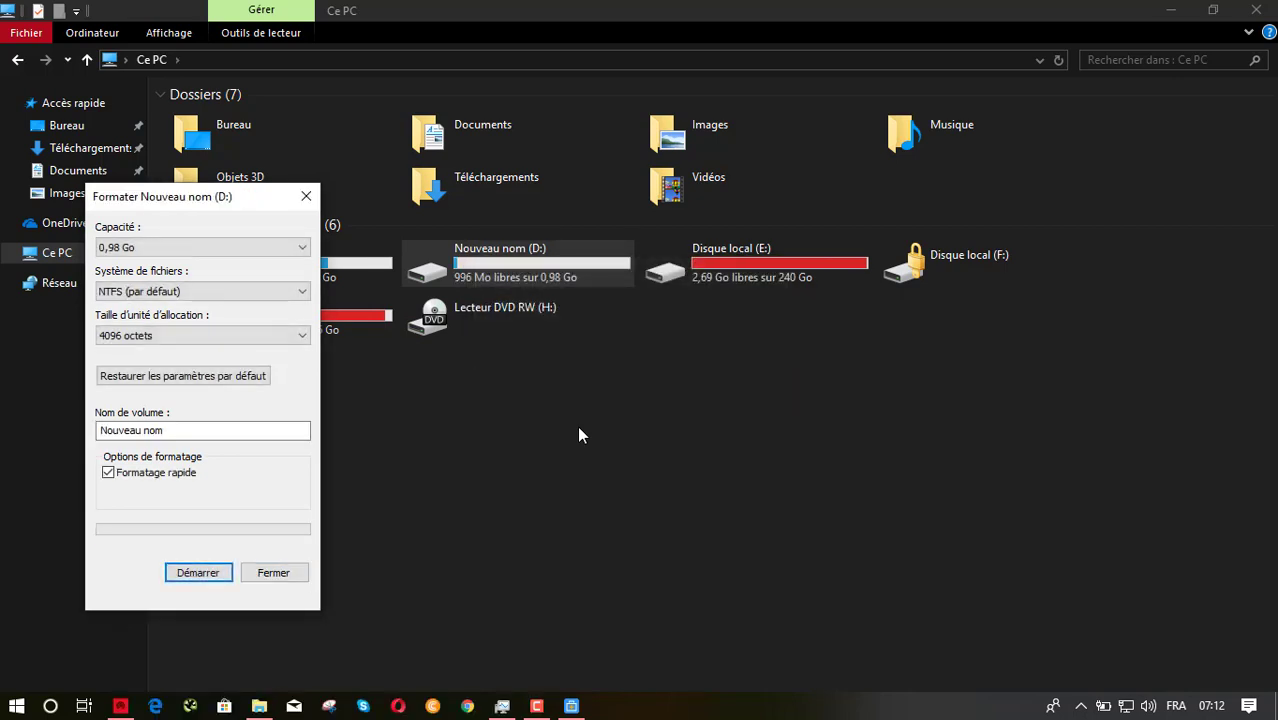
left_click(274, 573)
double_click(531, 258)
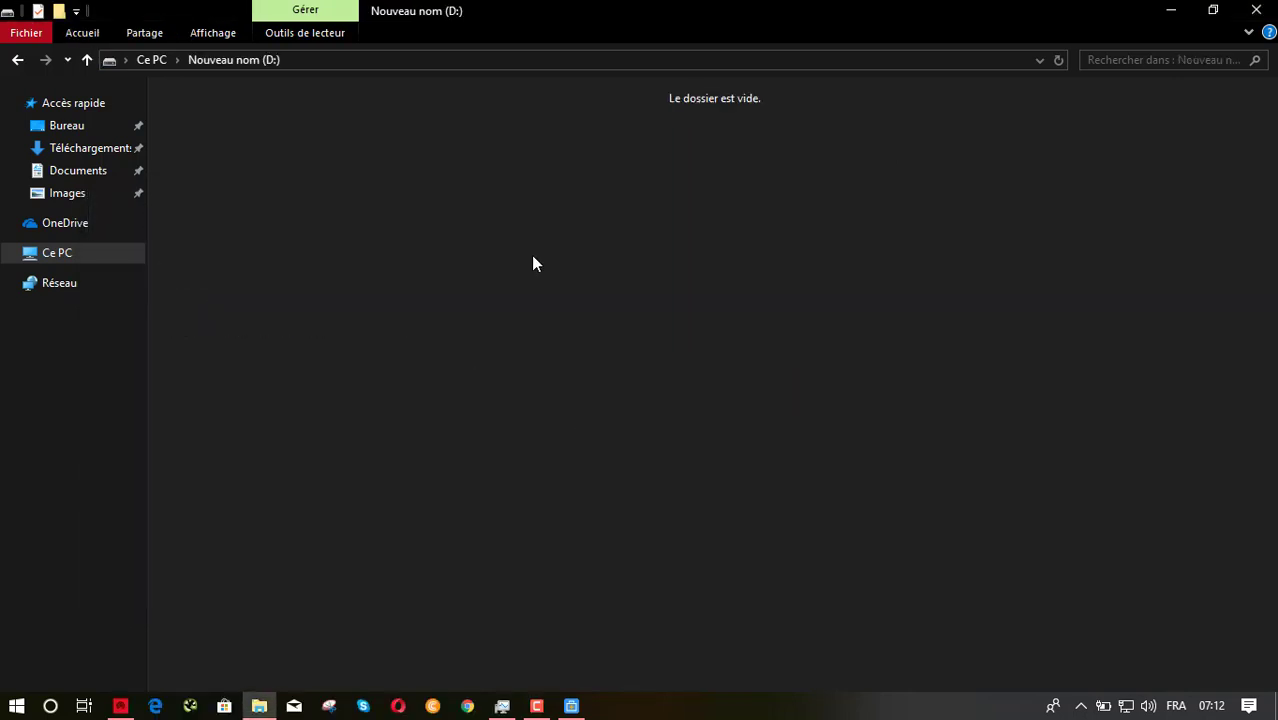
left_click(1263, 8)
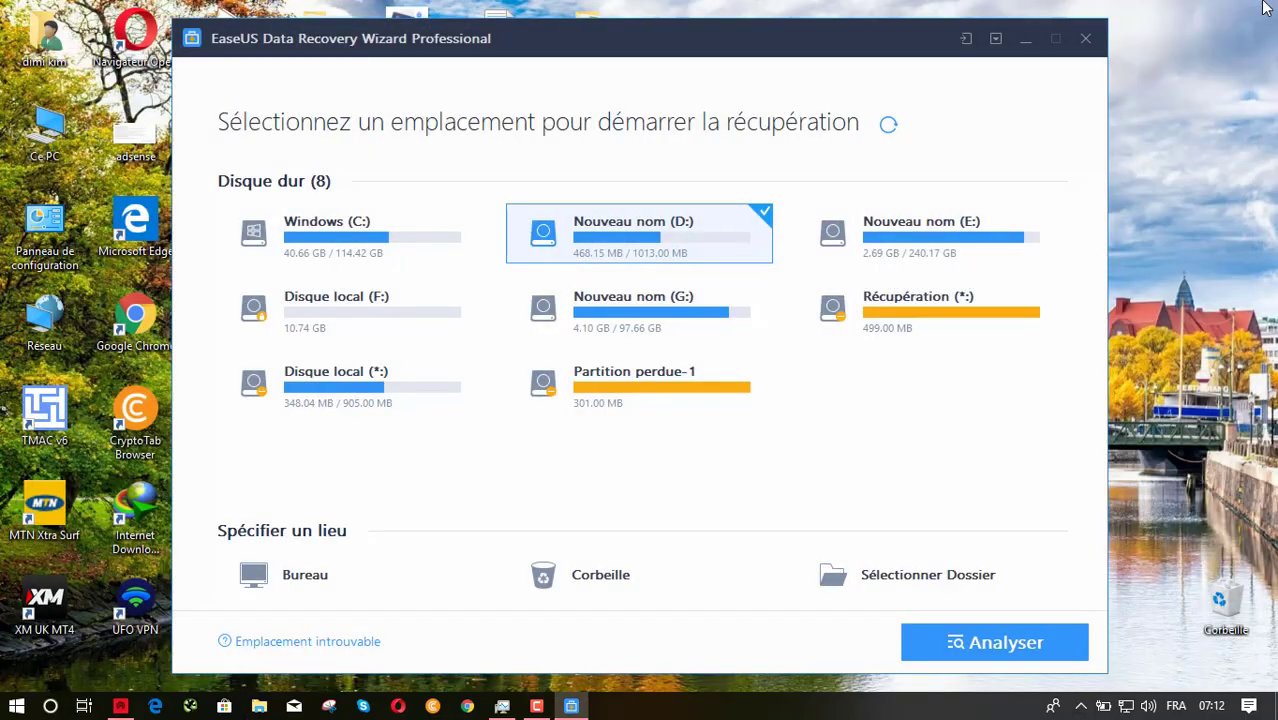
left_click(537, 706)
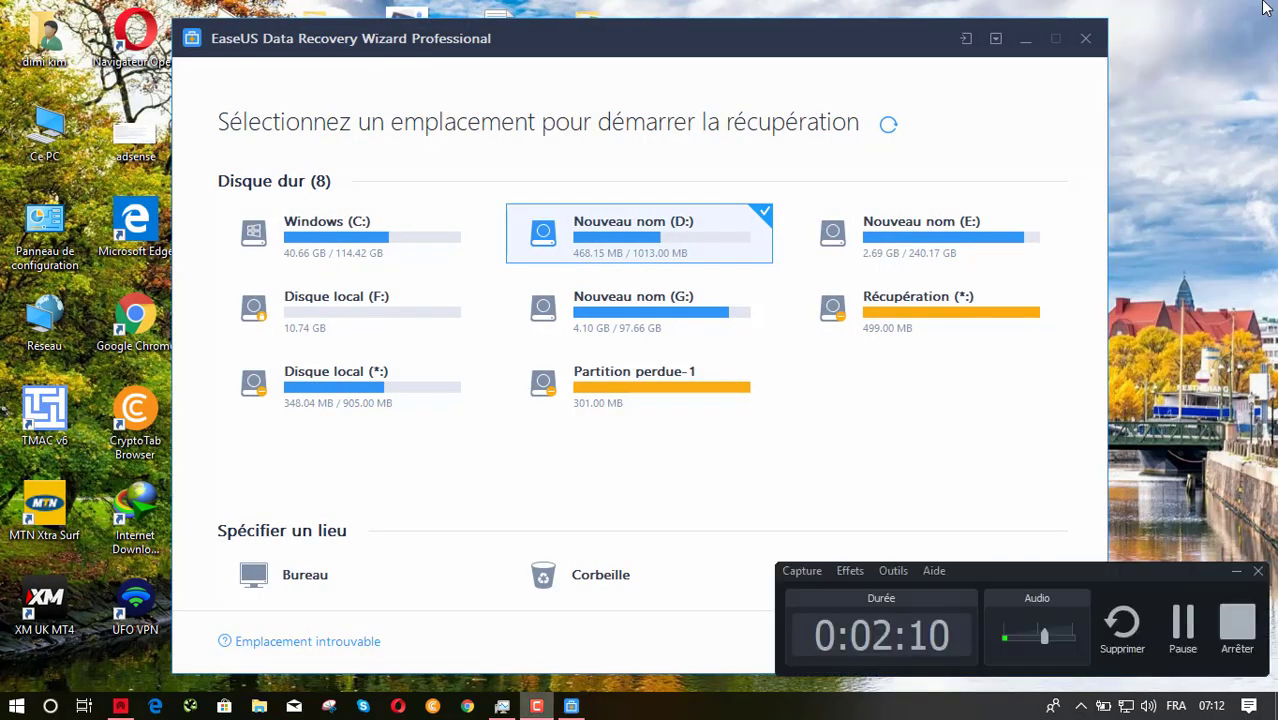
left_click(1182, 625)
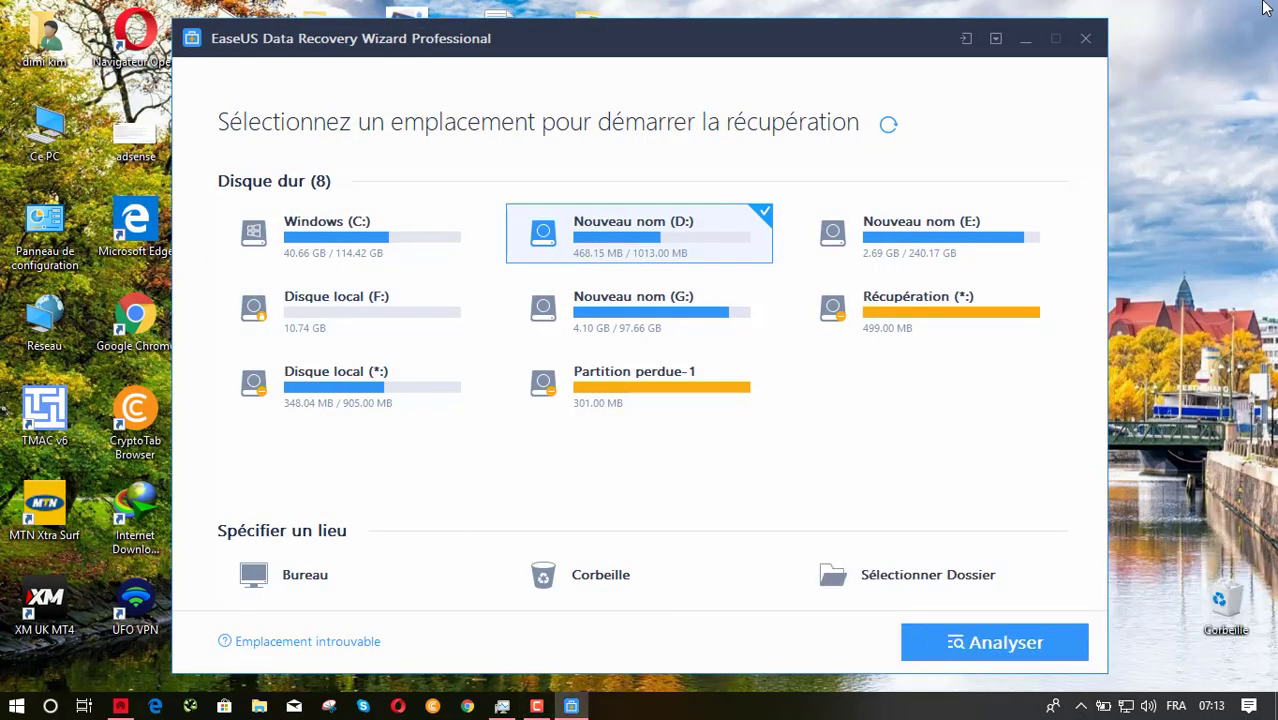
Step: Restart EaseUS Data Recovery Wizard and scan the Nouveau nom (D:) drive for lost files
left_click(1086, 38)
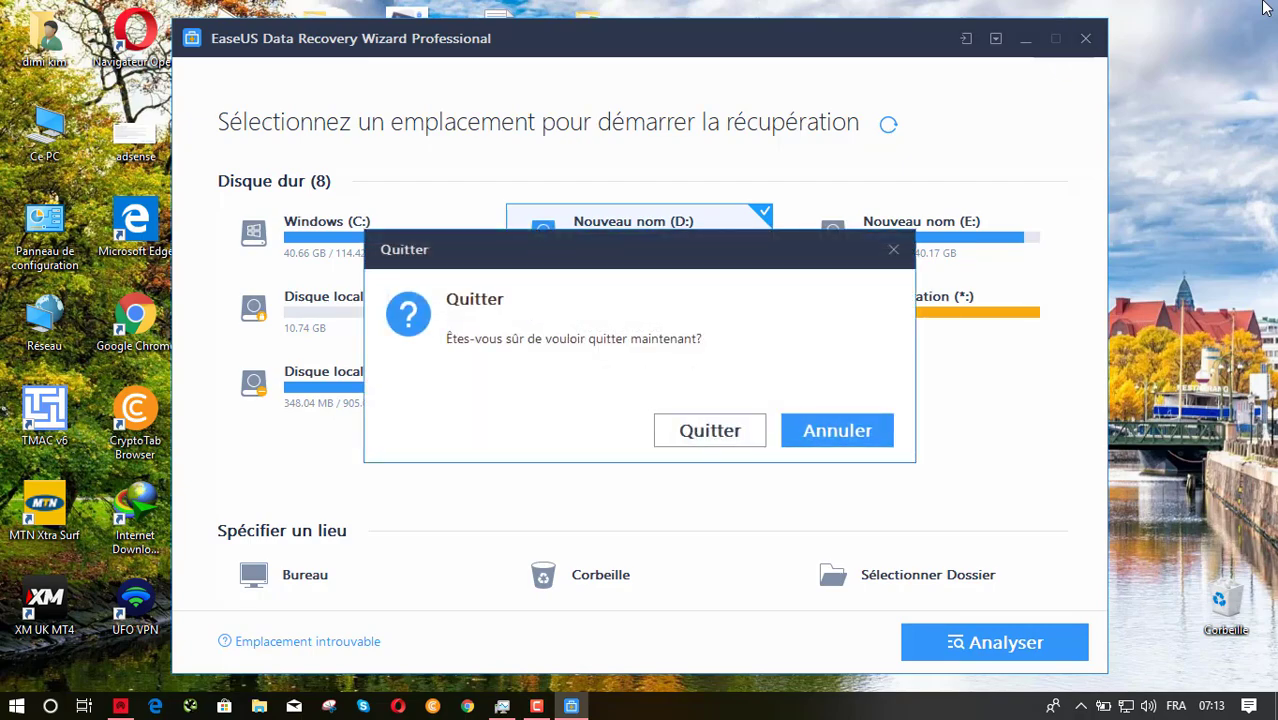
left_click(709, 430)
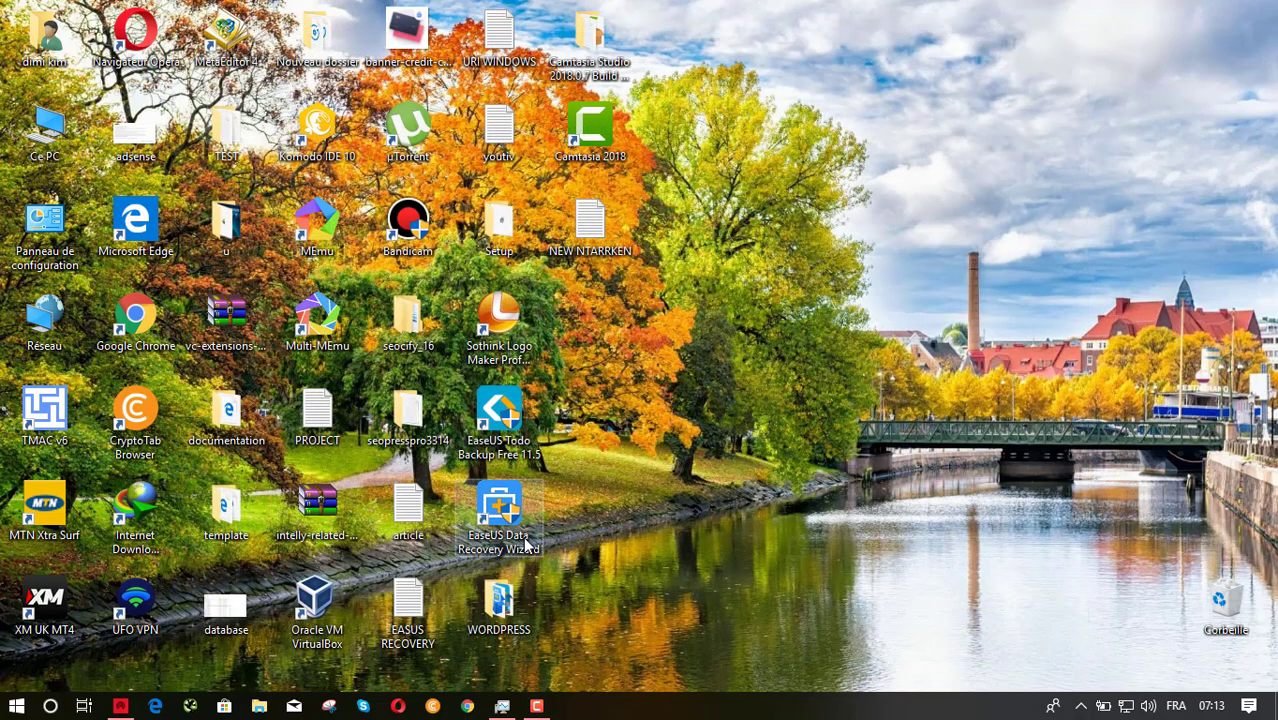
double_click(525, 543)
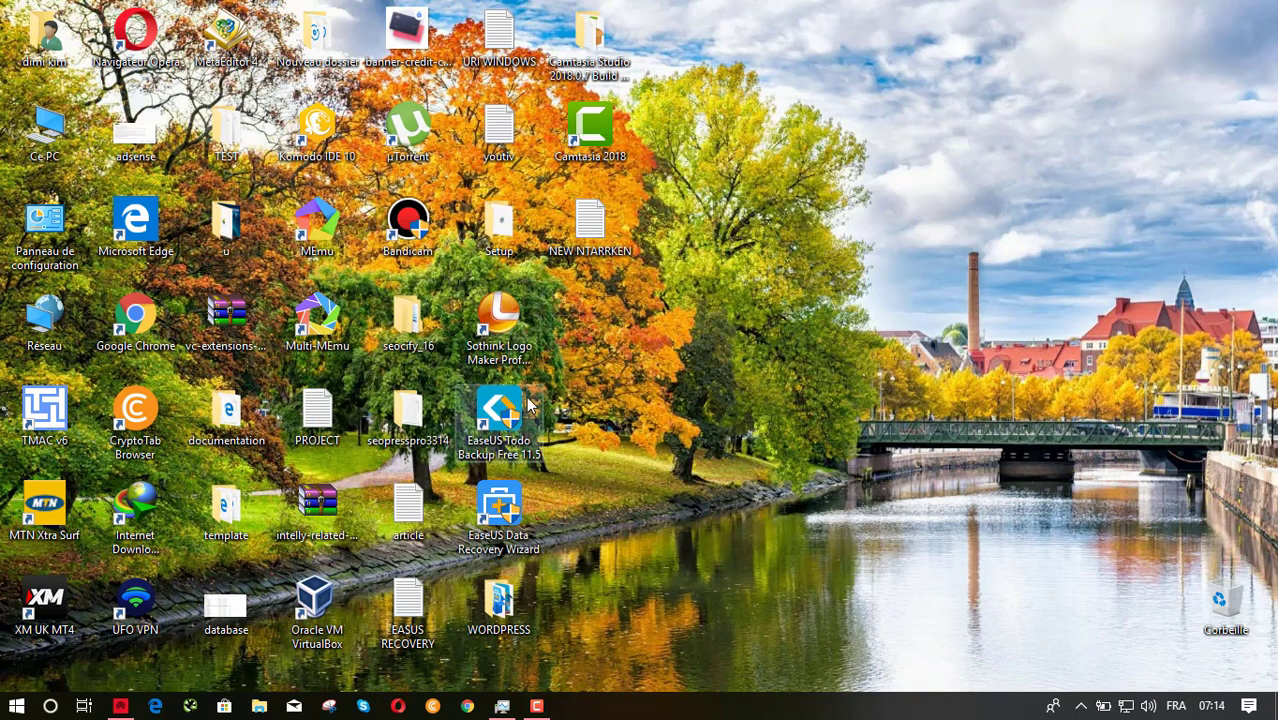
double_click(516, 522)
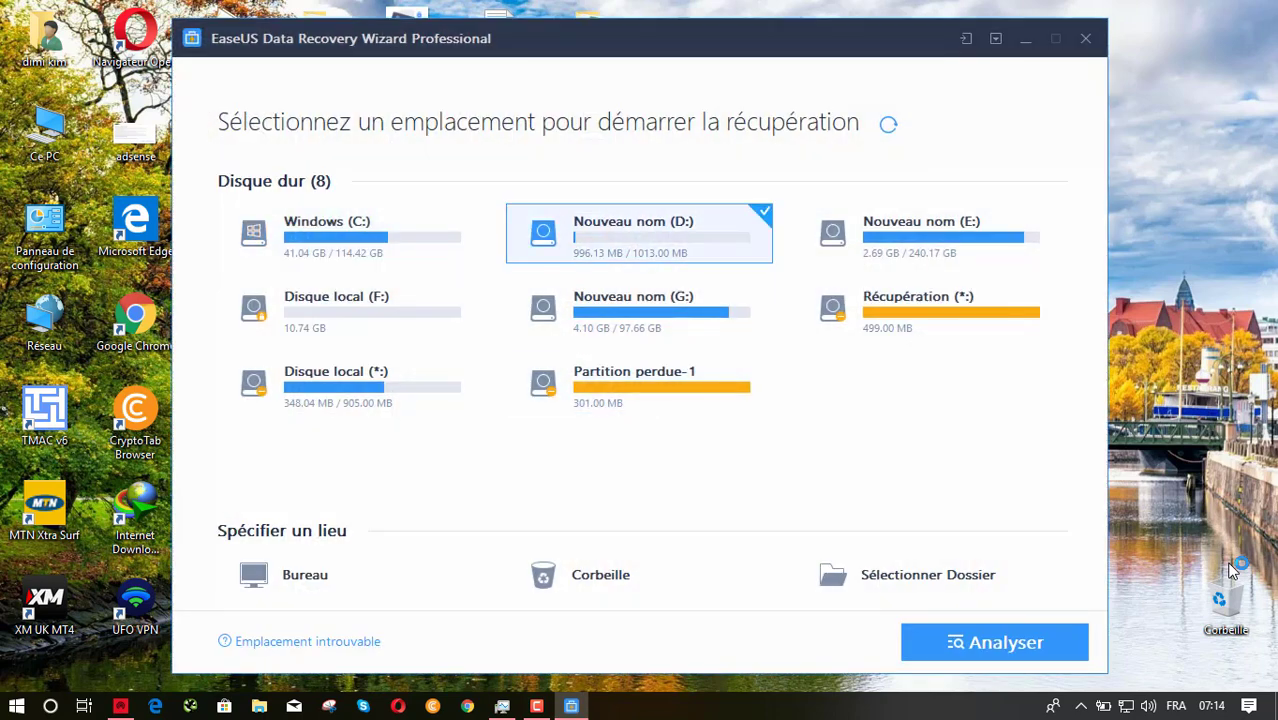
key("Return")
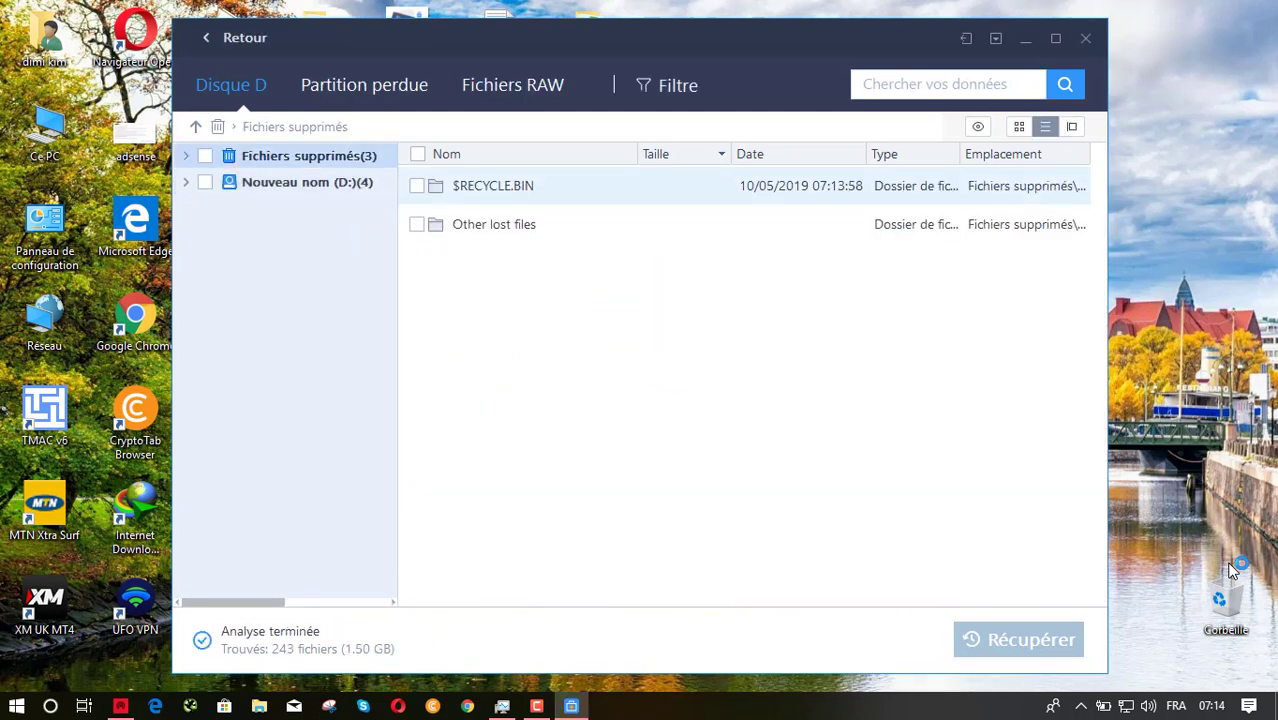
Step: Open the Other lost files folder under the deleted files and preview the $Repair file
double_click(494, 225)
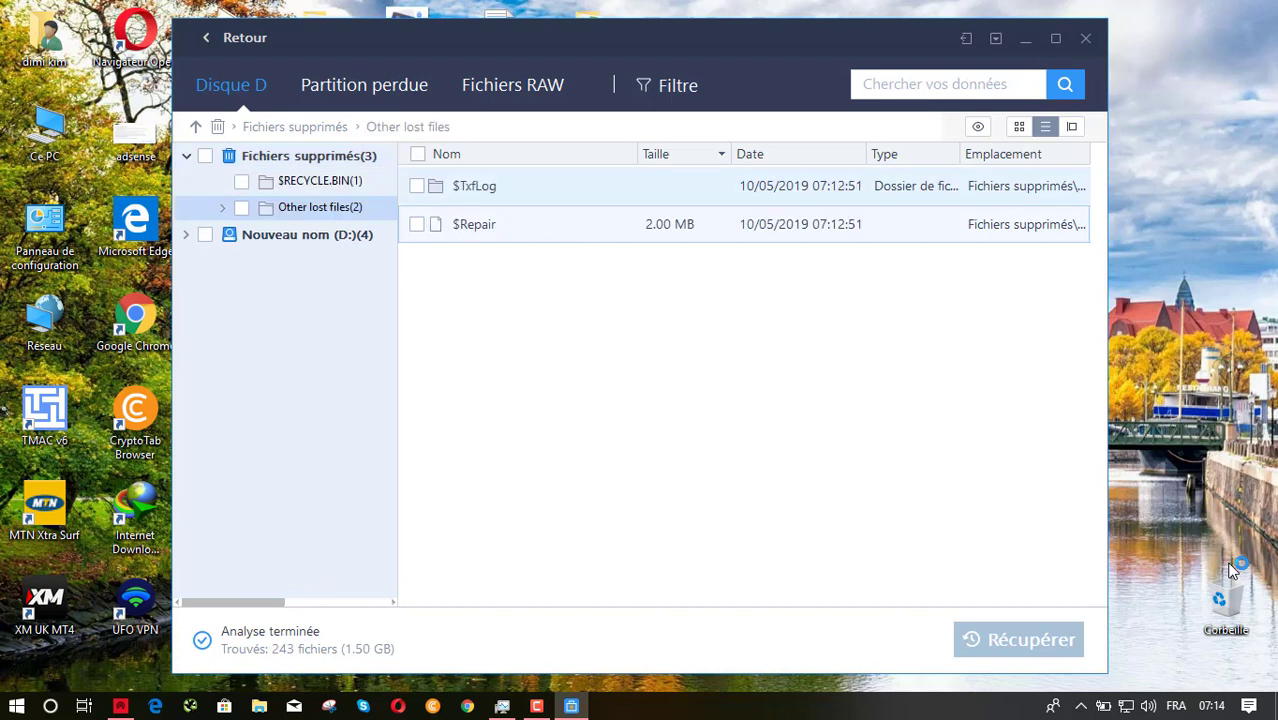
double_click(490, 225)
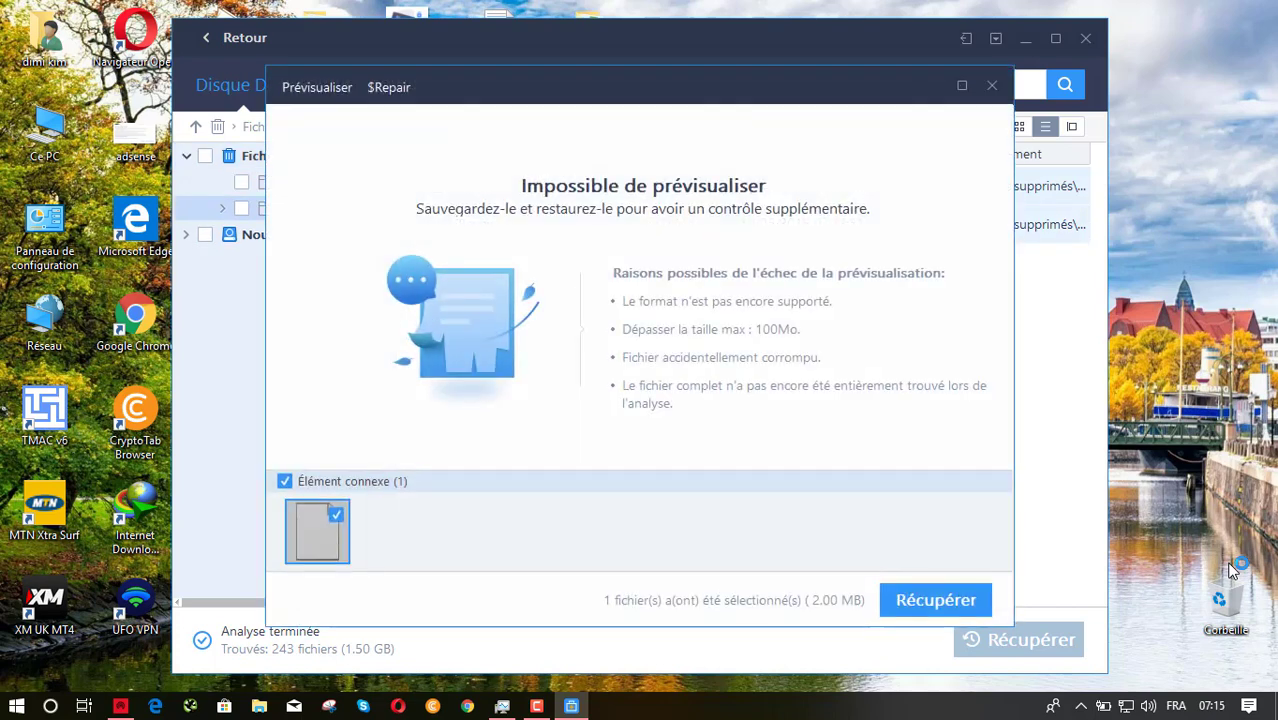
left_click(991, 86)
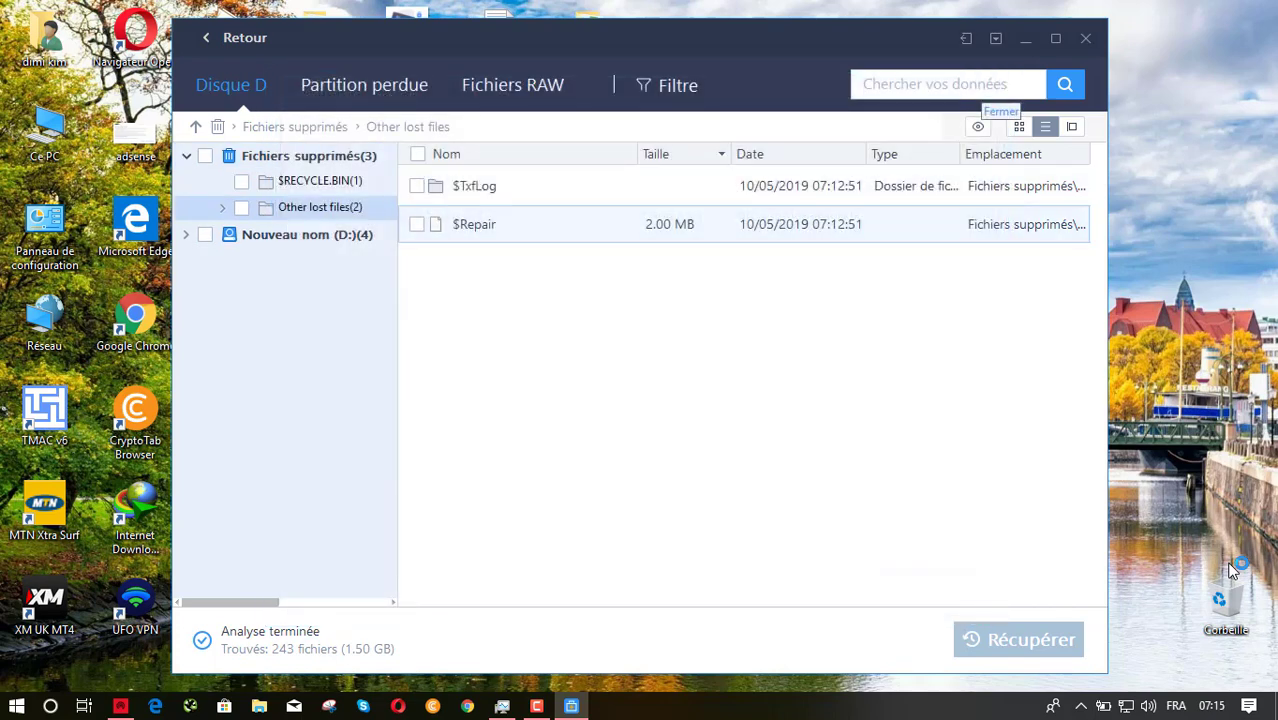
Step: Expand and examine the scanned folders under Nouveau nom (D:) and Fichiers supprimés, including System Volume Information, $RECYCLE.BIN and Other lost files
left_click(307, 235)
left_click(187, 235)
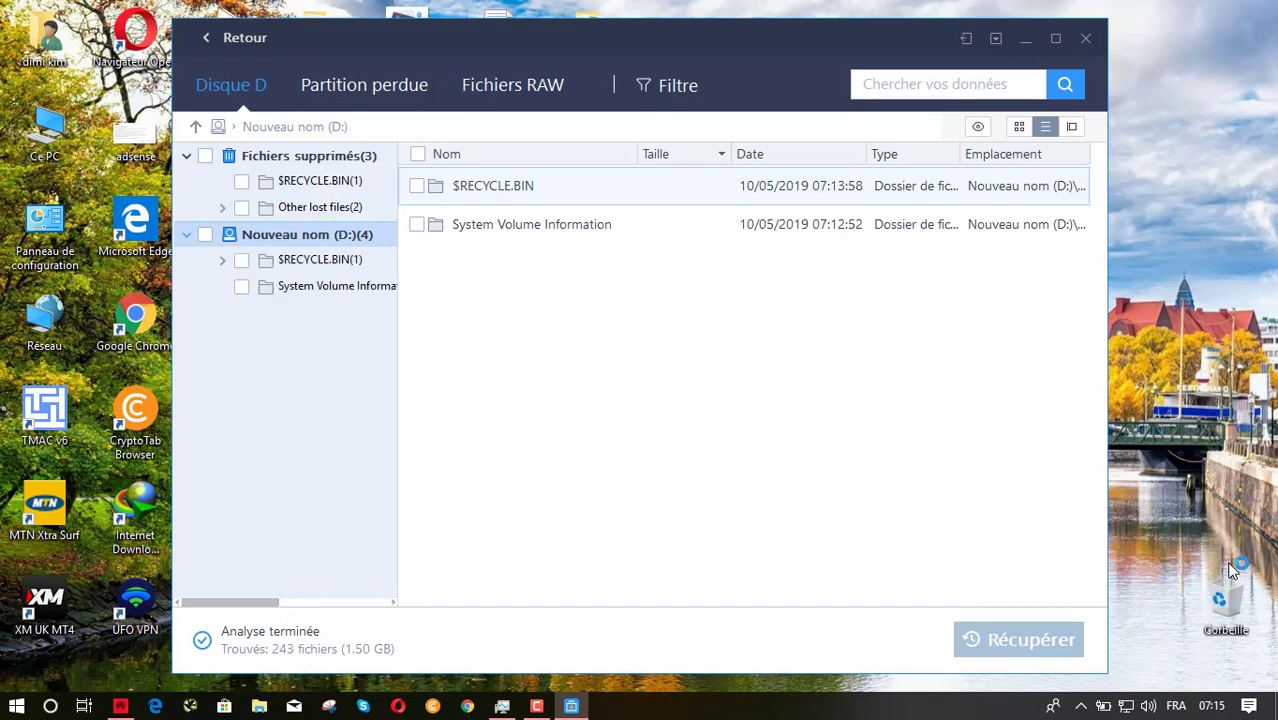
key("Right")
key("Down")
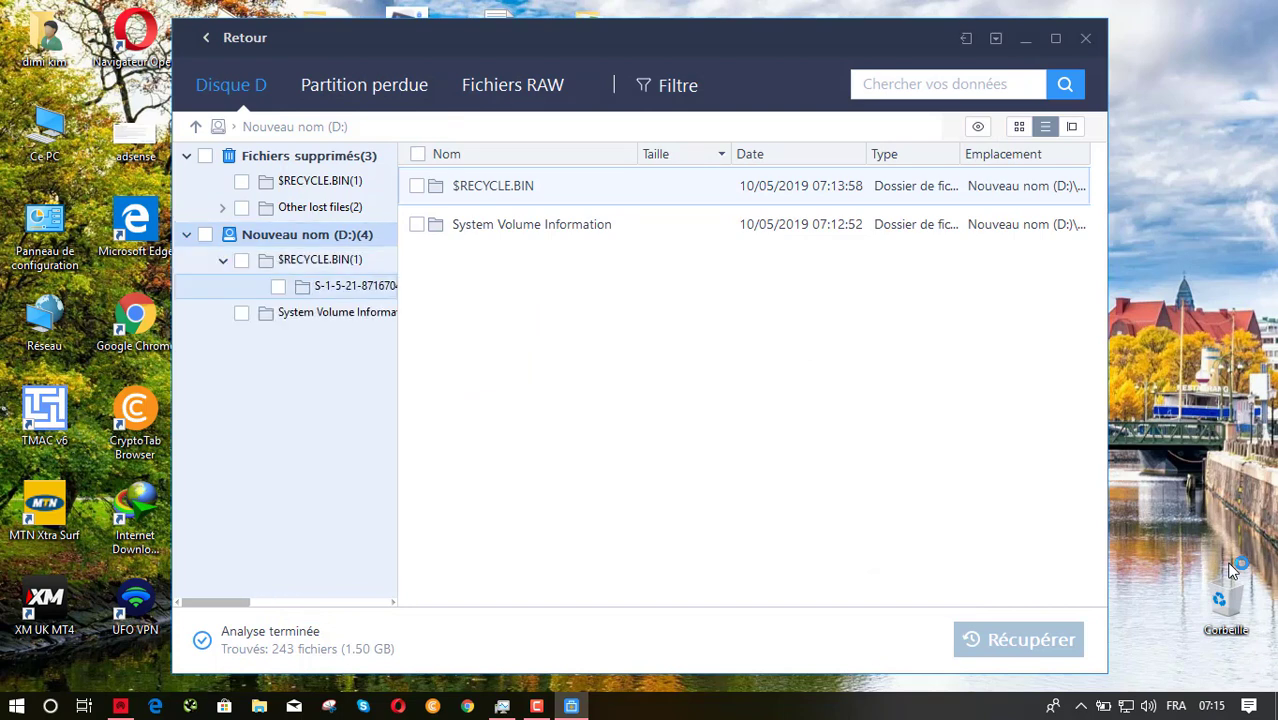
key("Down")
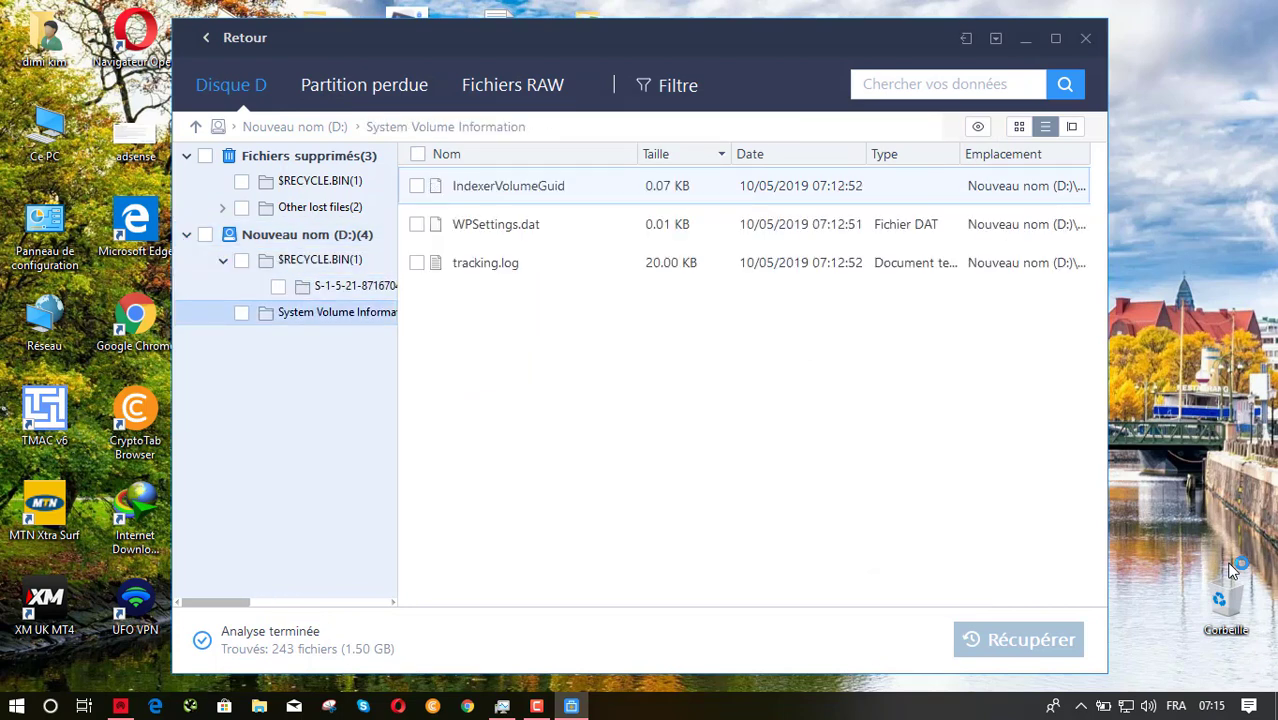
left_click(320, 181)
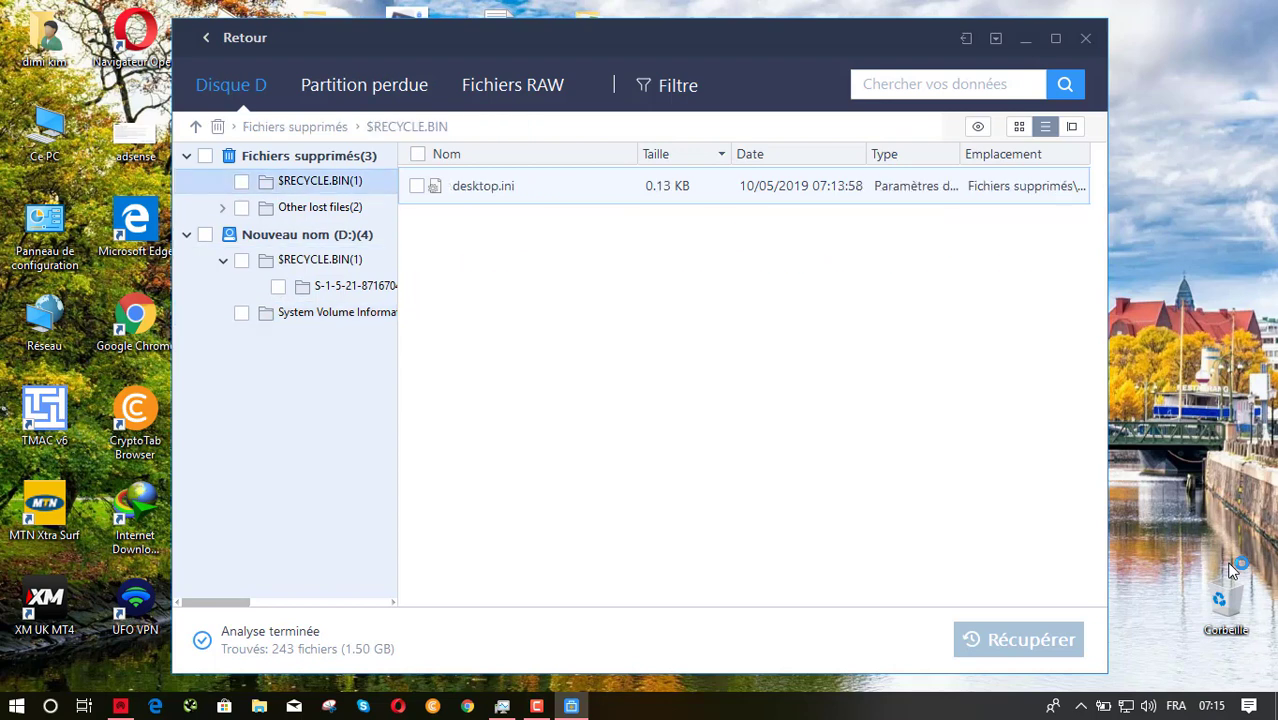
left_click(320, 208)
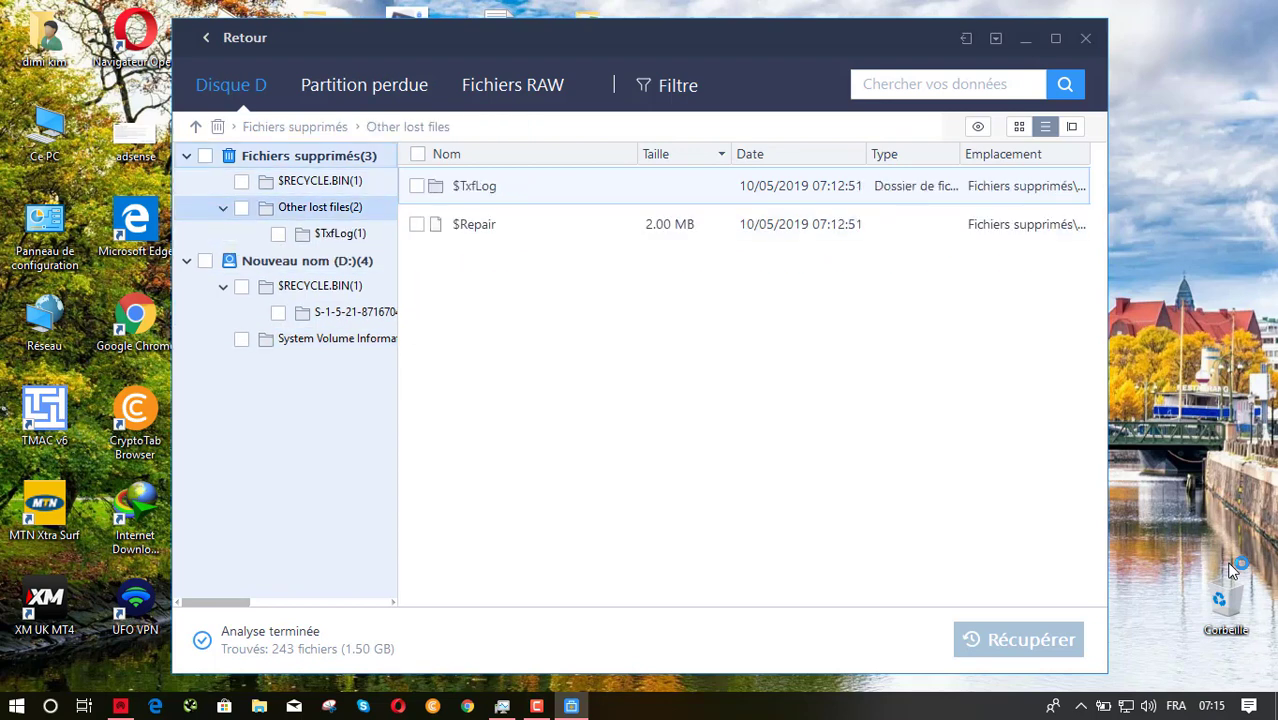
Step: Show the lost partitions and expand both #1 and #2 Nouveau nom (D:) NTFS to list their folders
left_click(364, 85)
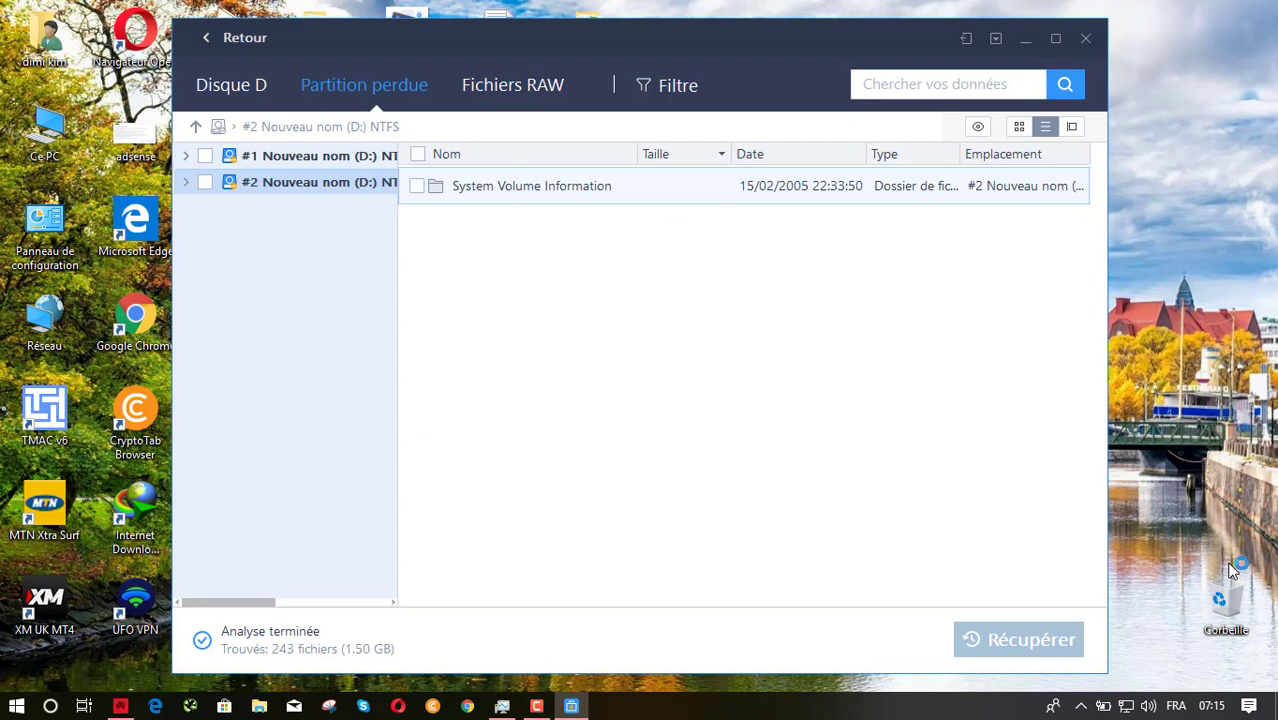
key("Right")
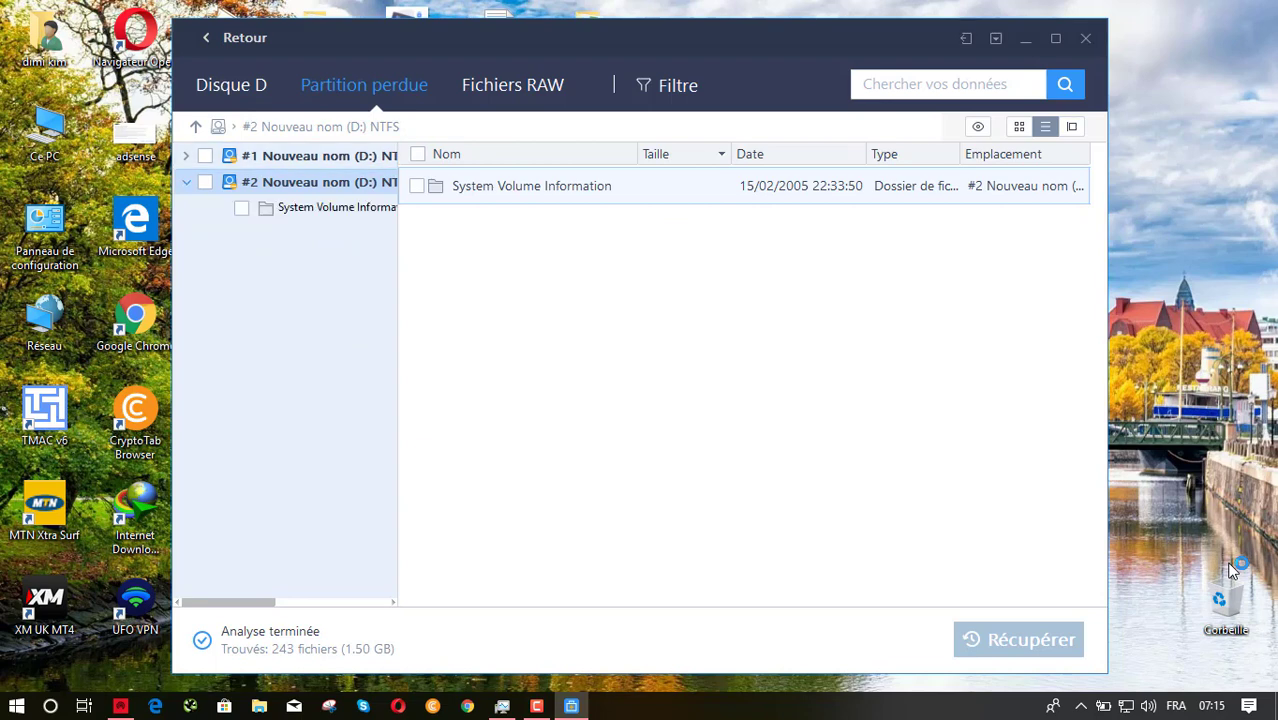
key("Up")
key("Right")
key("Down")
key("Down")
key("Down")
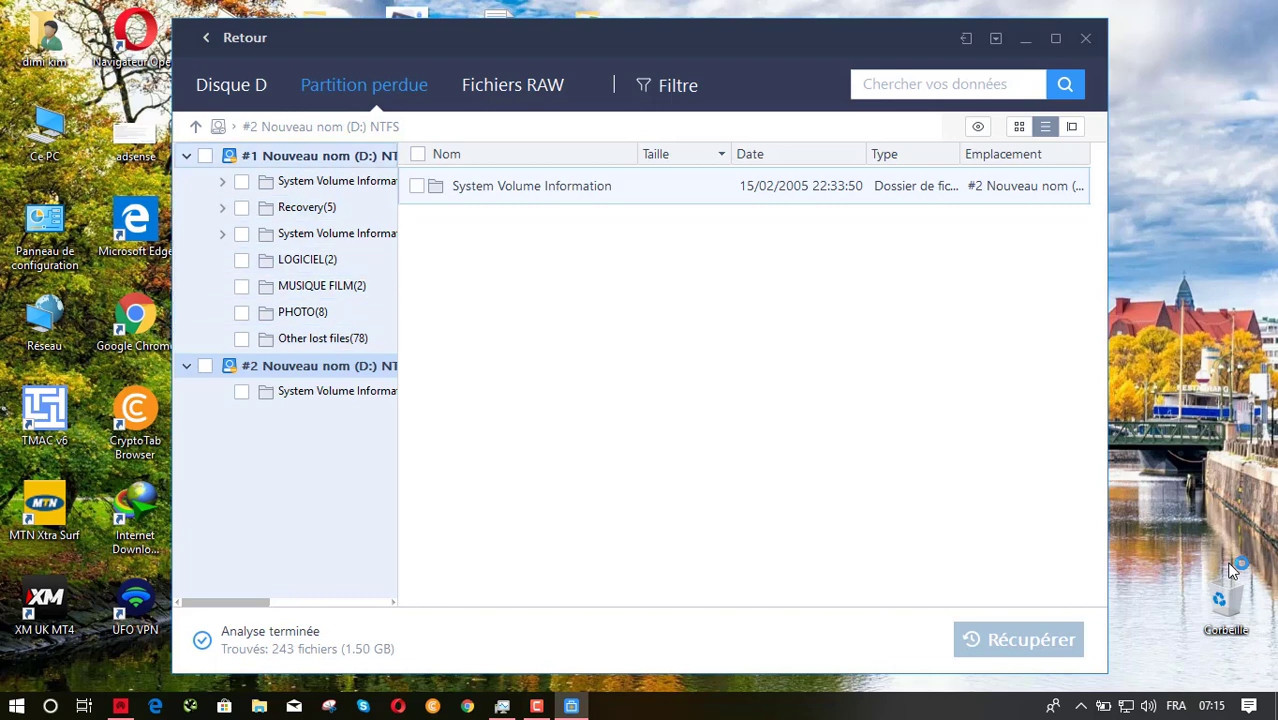
left_click(231, 85)
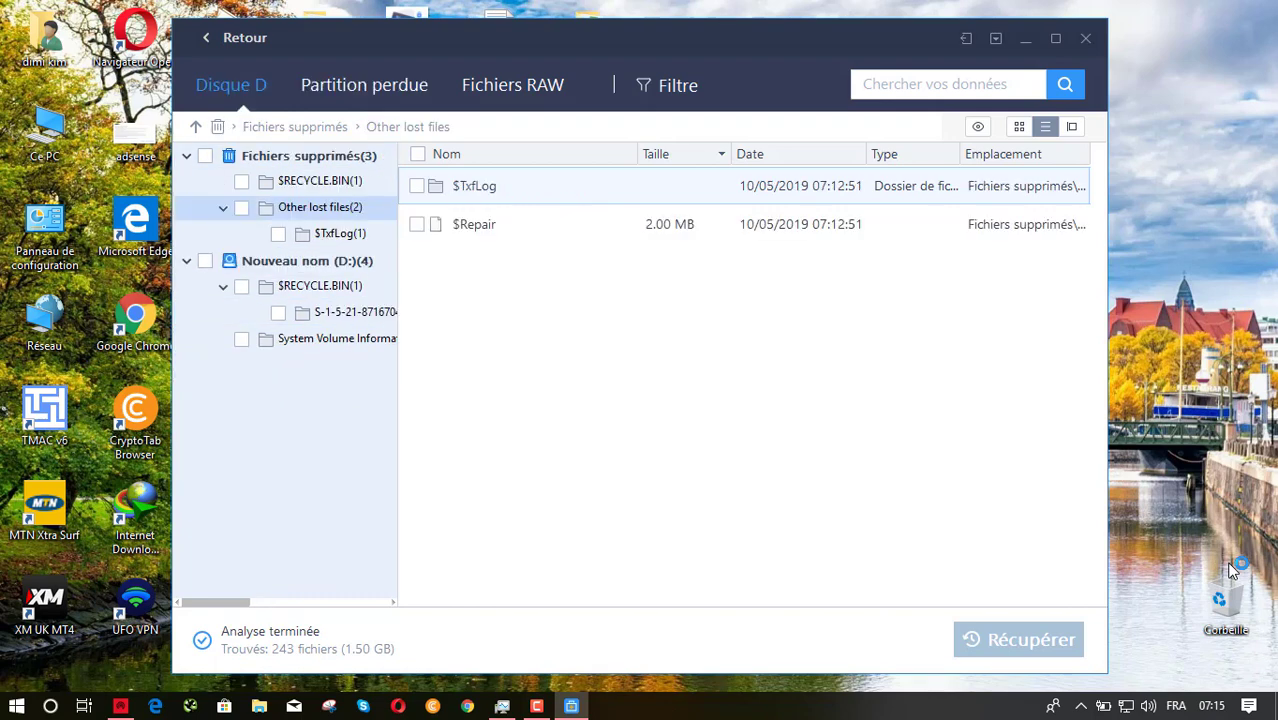
left_click(364, 85)
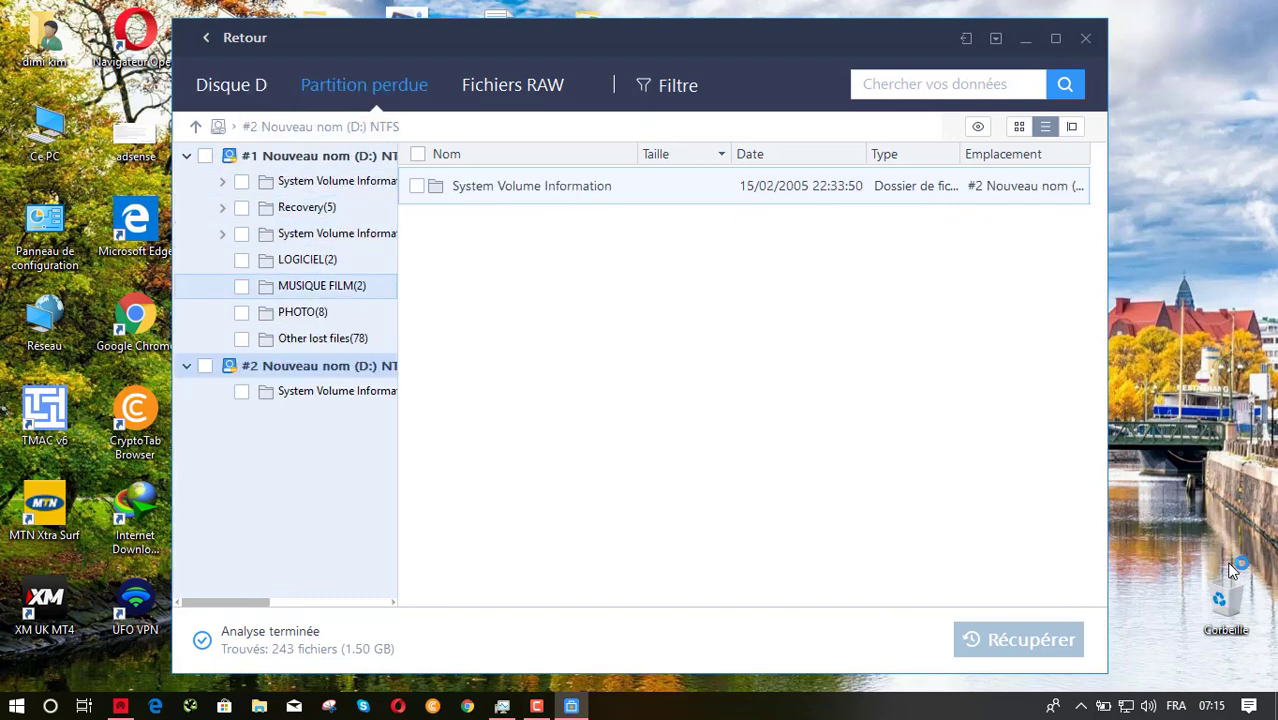
Step: Select the LOGICIEL, MUSIQUE FILM and PHOTO folders under #1 Nouveau nom (D:) for recovery
left_click(241, 260)
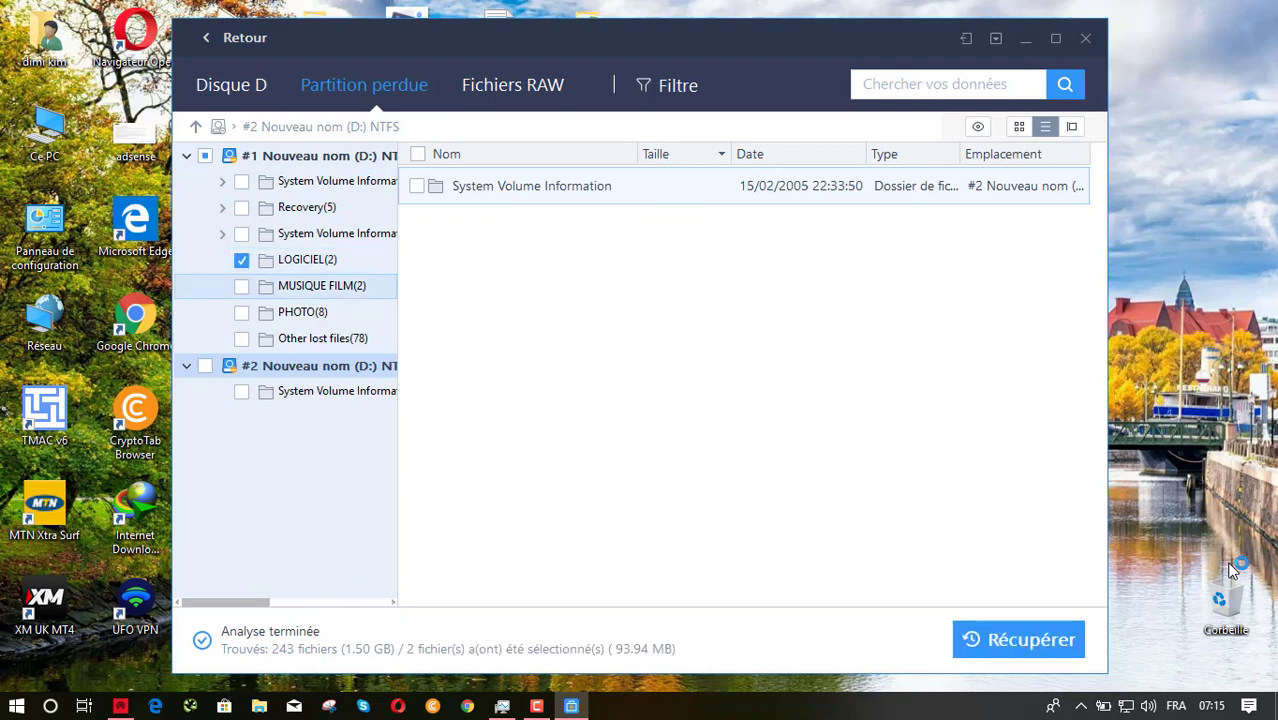
key("space")
key("Down")
key("space")
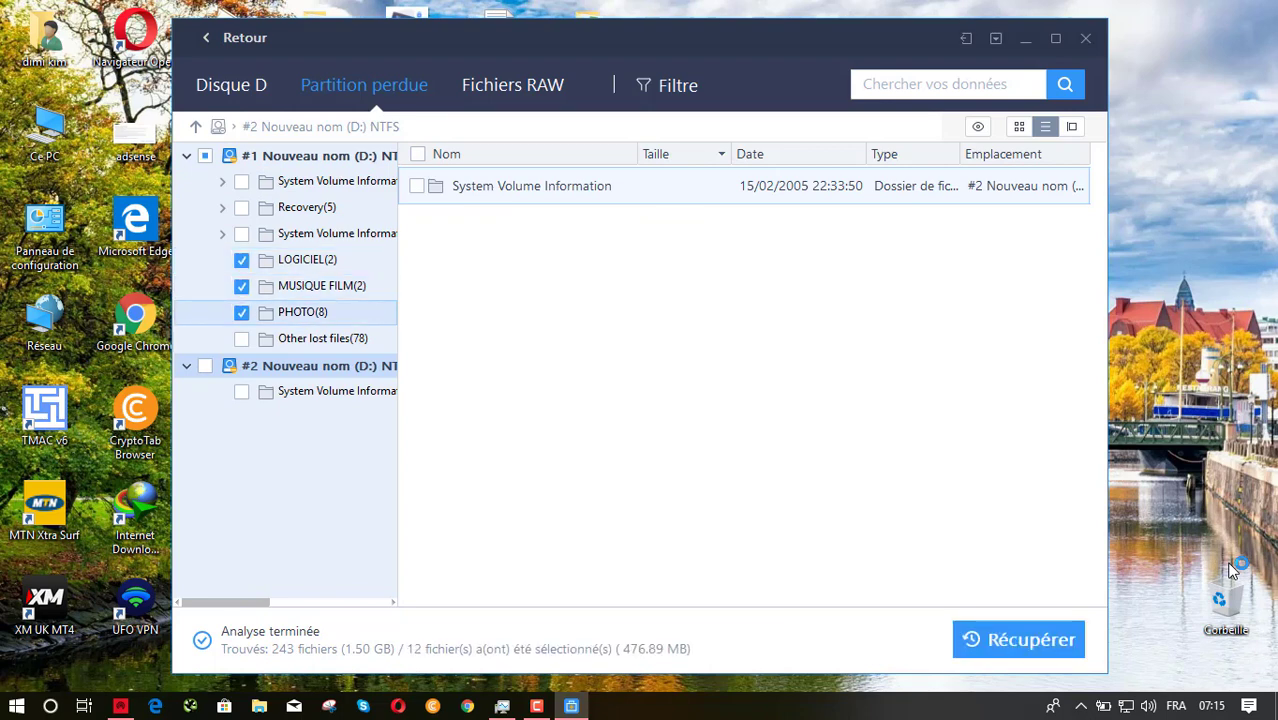
Step: Look through the Recovery folder and the first System Volume Information folder under #1 Nouveau nom (D:)
key("Up")
key("Up")
key("Up")
key("Up")
key("Right")
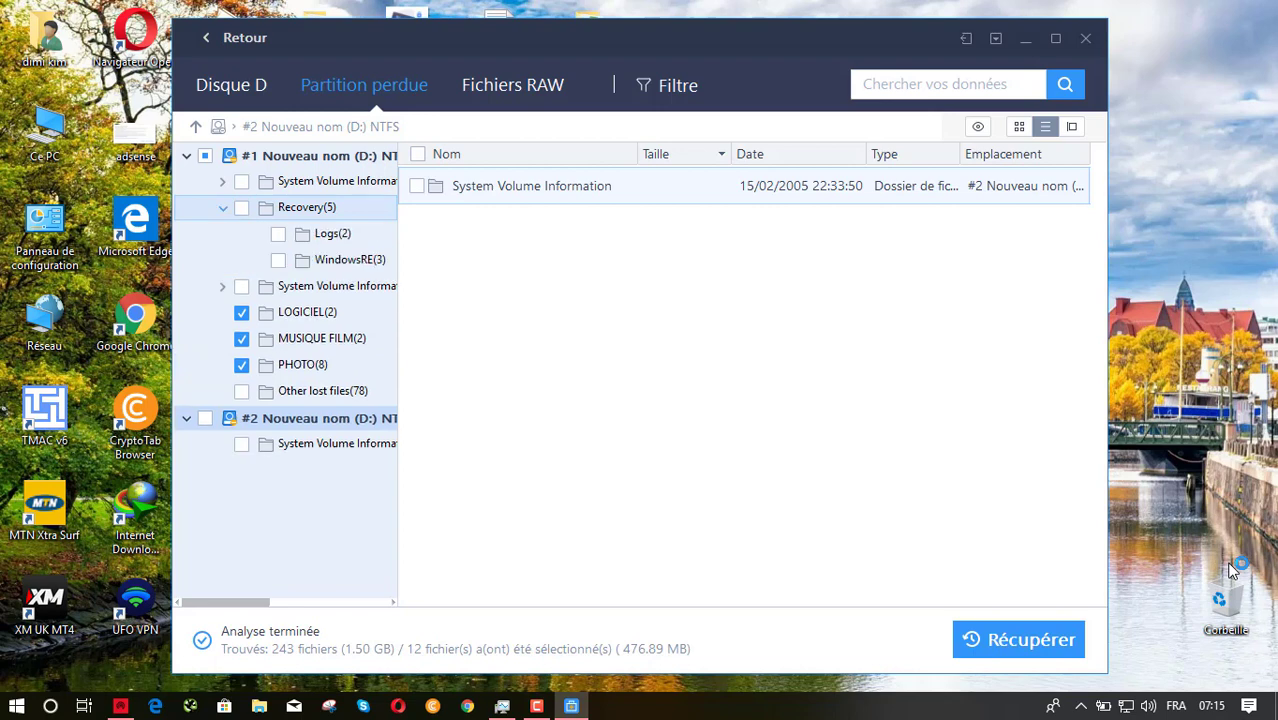
key("Up")
key("Right")
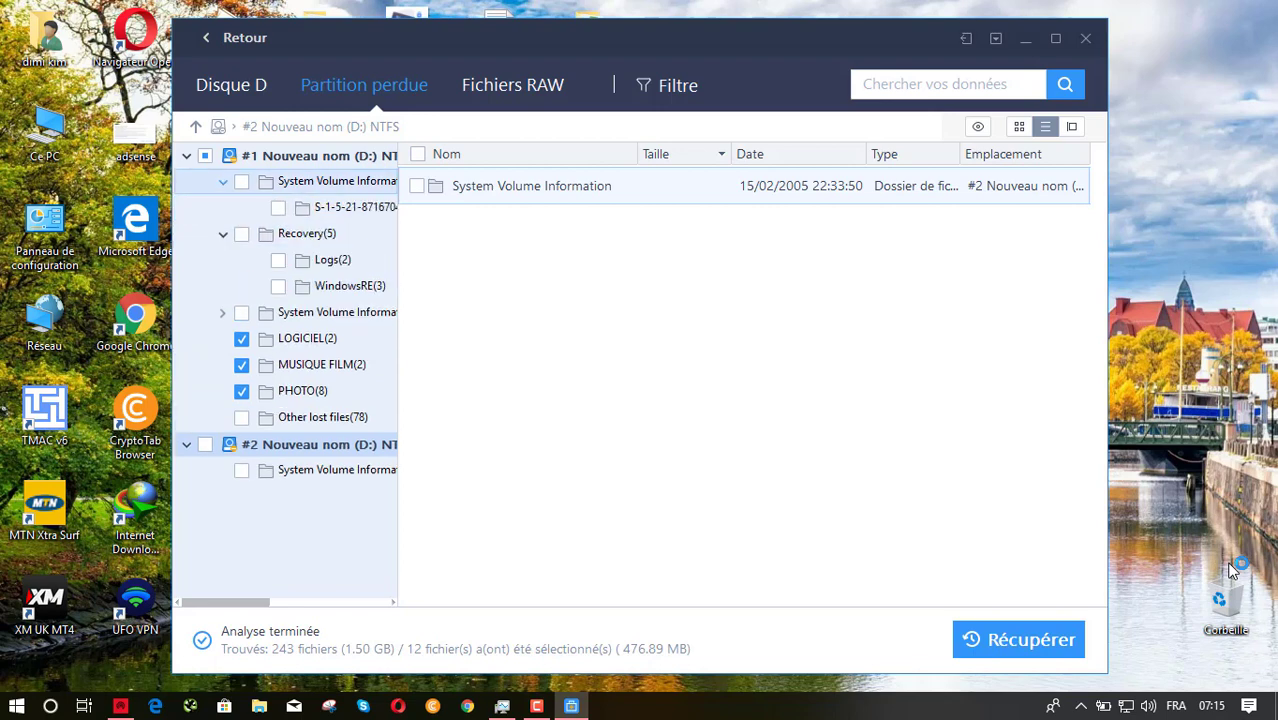
left_click(223, 182)
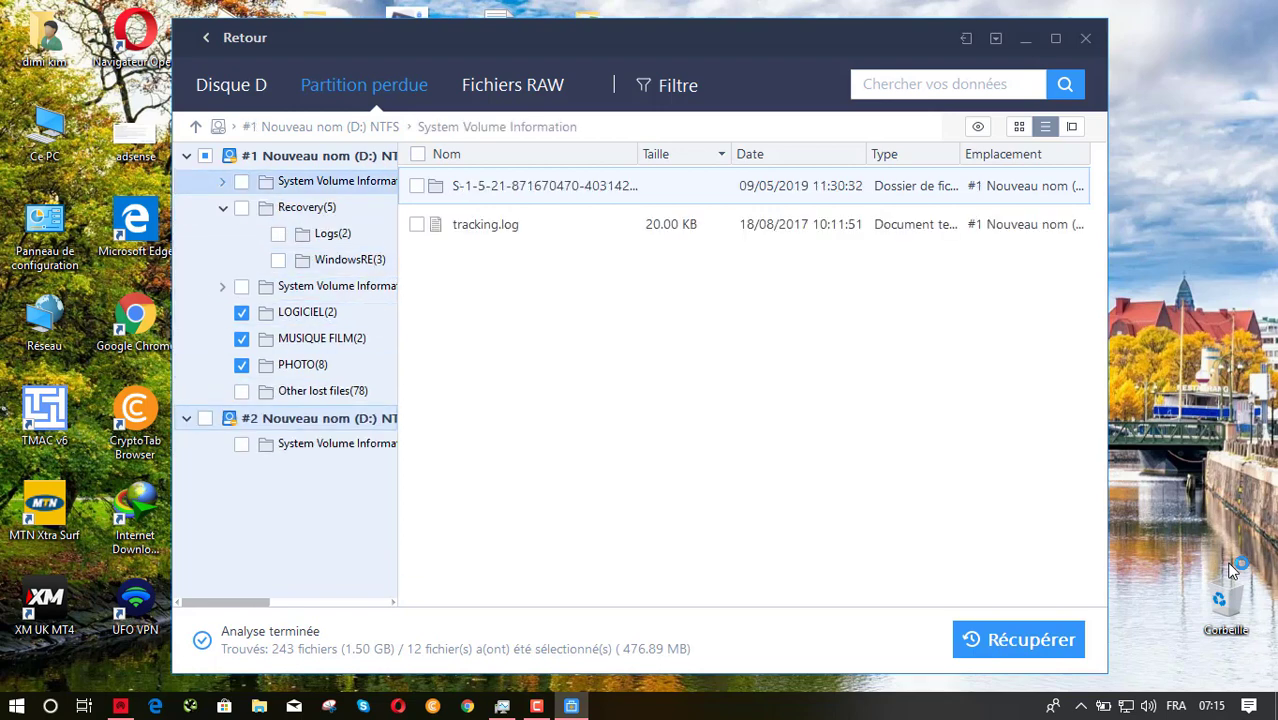
Step: Examine the files inside the selected PHOTO, MUSIQUE FILM and LOGICIEL folders
left_click(303, 365)
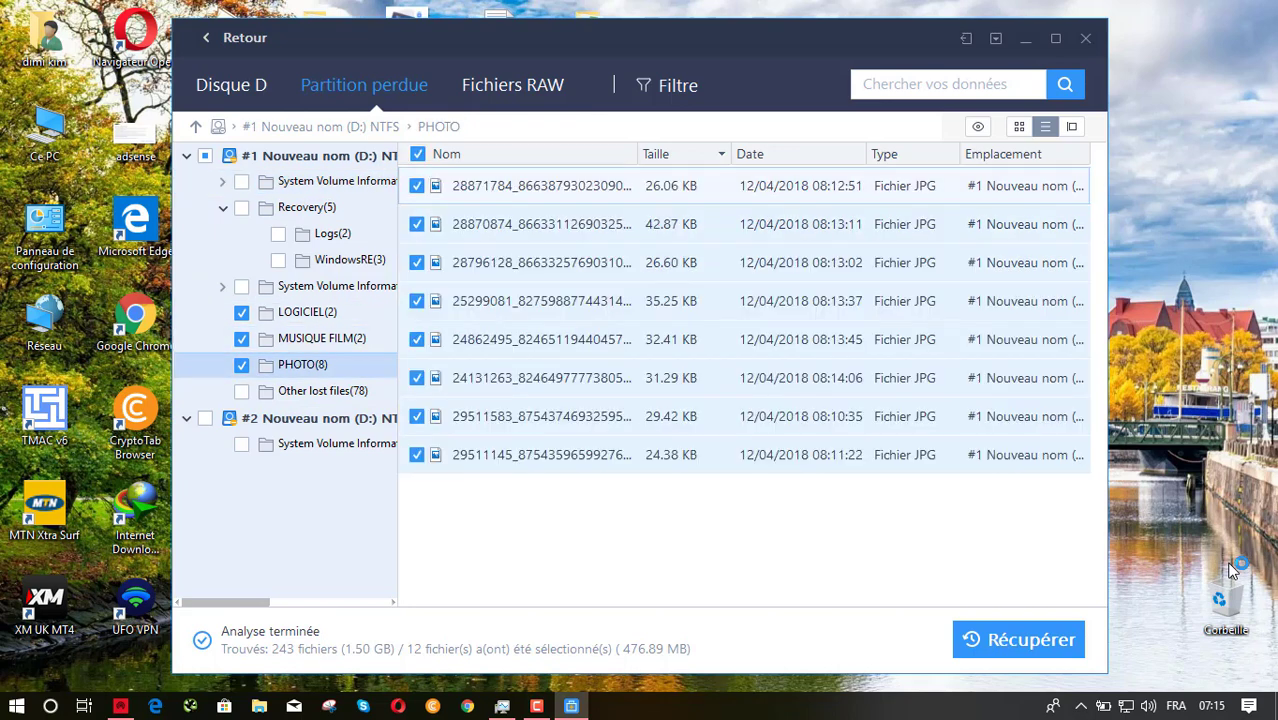
key("Up")
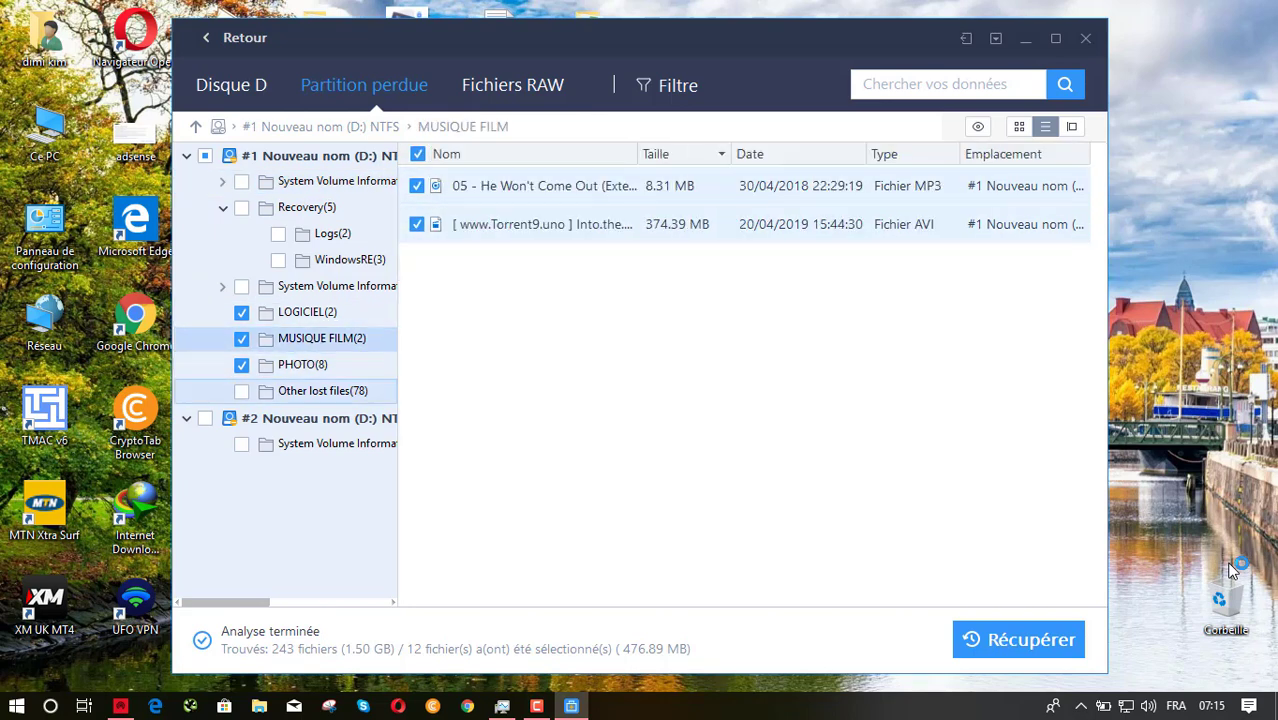
left_click(307, 313)
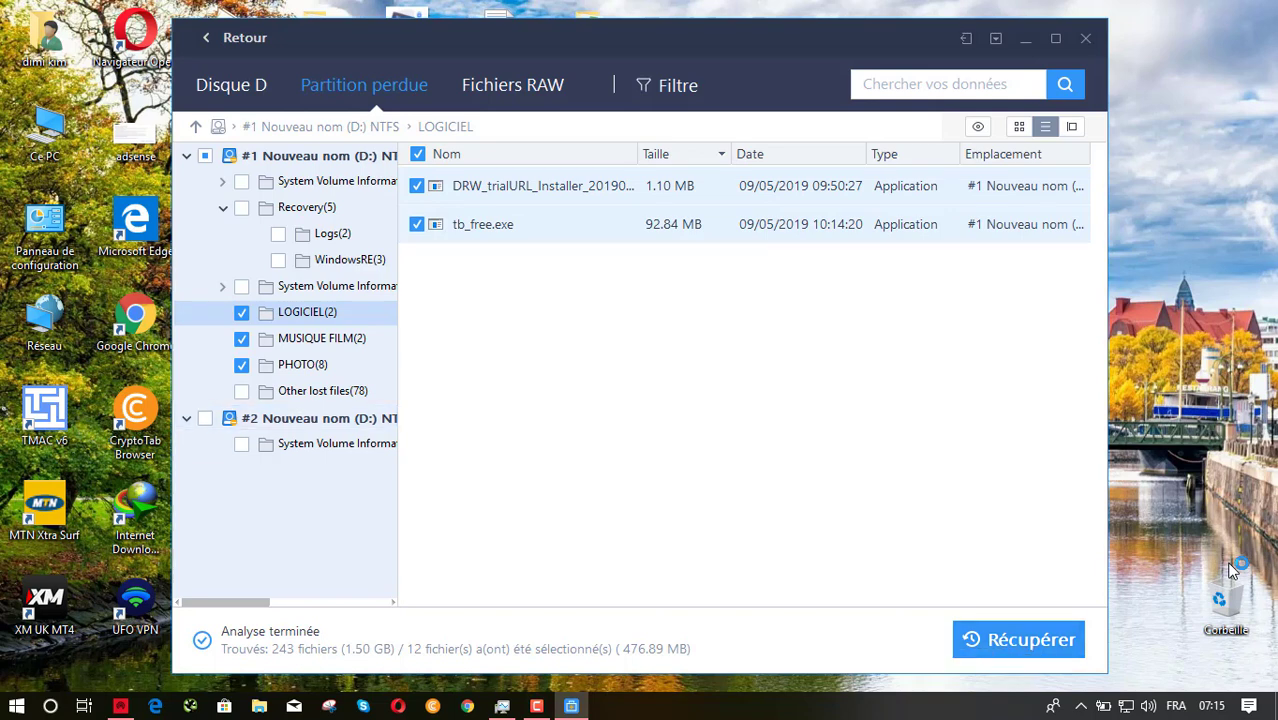
Step: Start recovering the selected folders and expand Ce PC in the destination folder chooser
left_click(1020, 639)
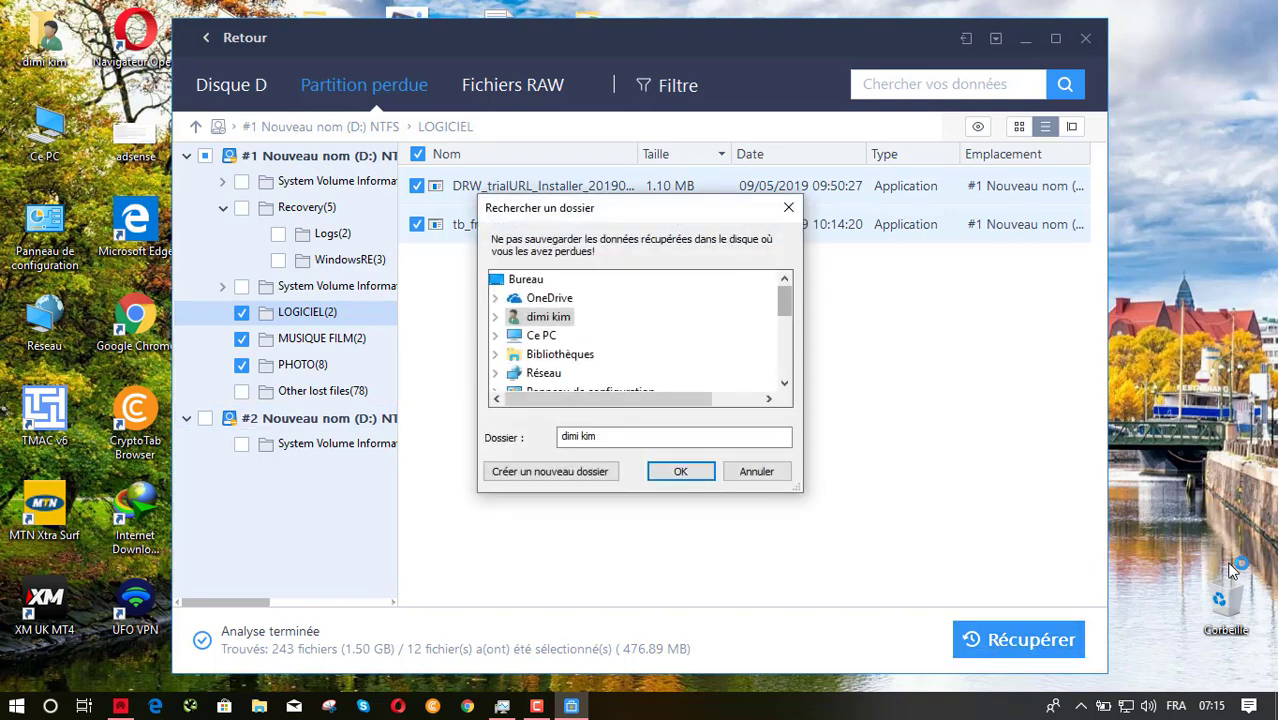
left_click_drag(784, 301, 784, 361)
left_click(496, 336)
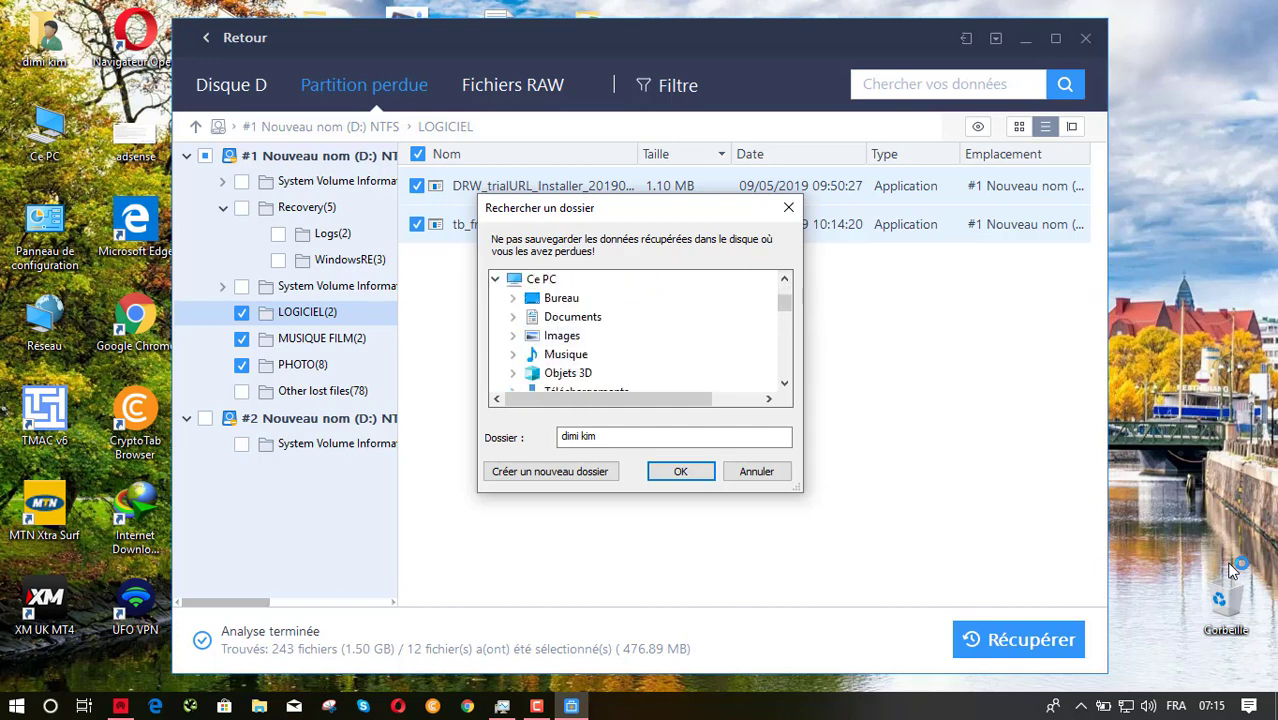
Step: Switch to File Explorer to check the free space on the drives in Ce PC, and close the window
left_click(260, 706)
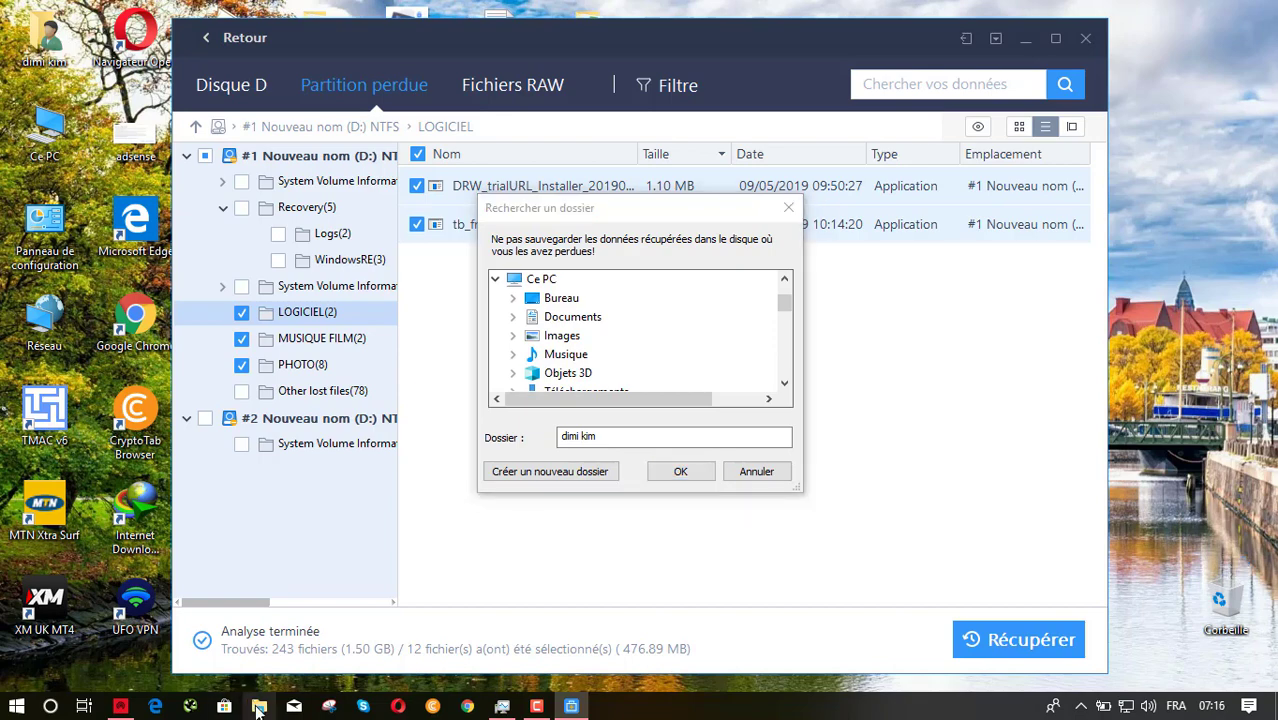
left_click(258, 707)
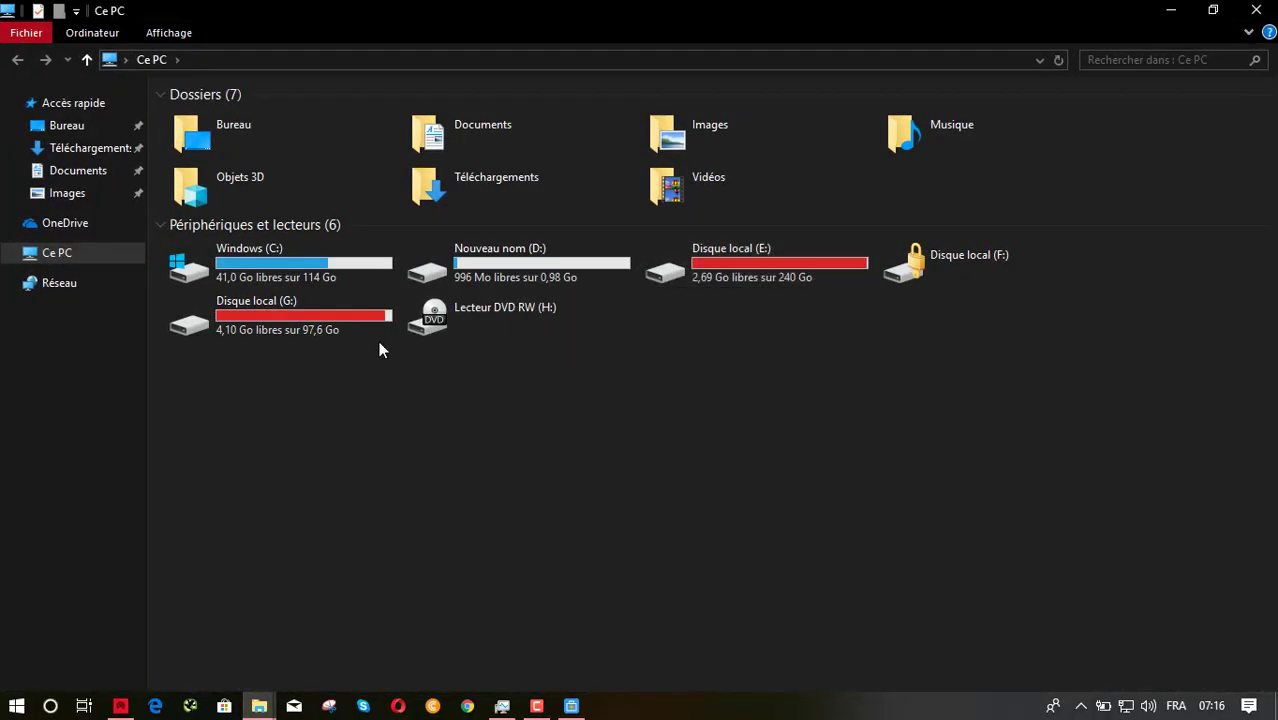
left_click(1273, 8)
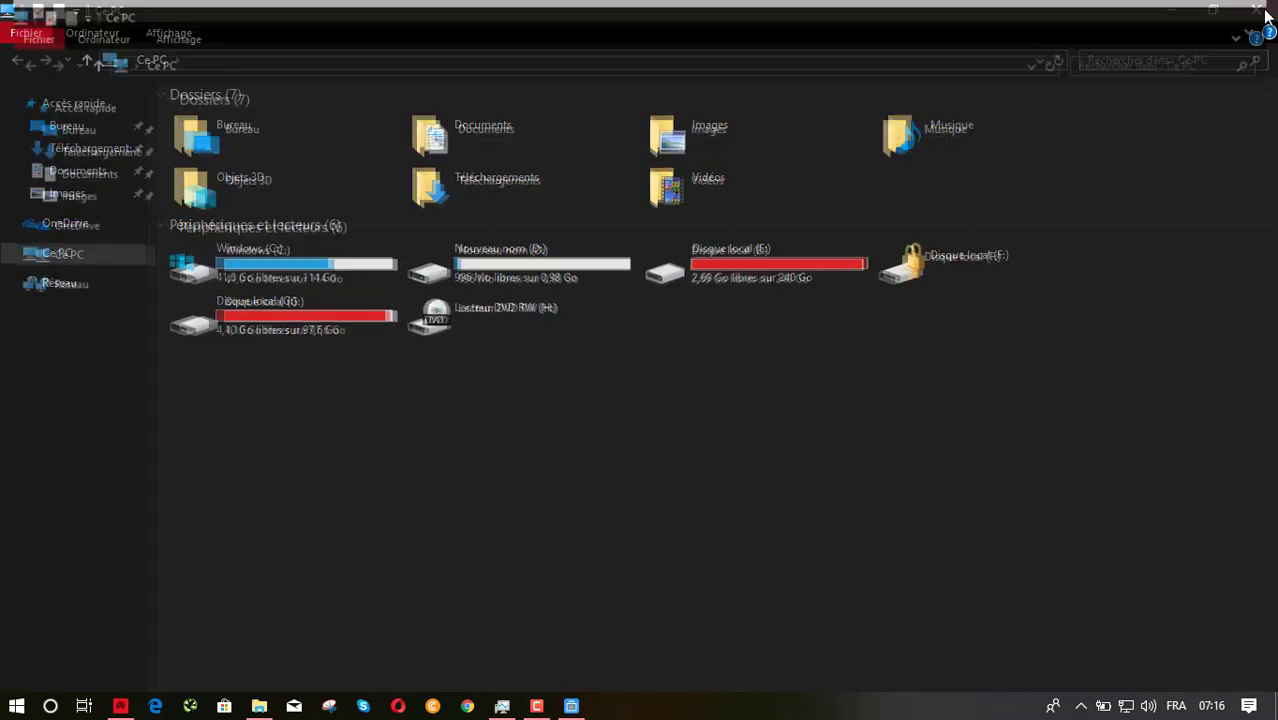
left_click(1254, 14)
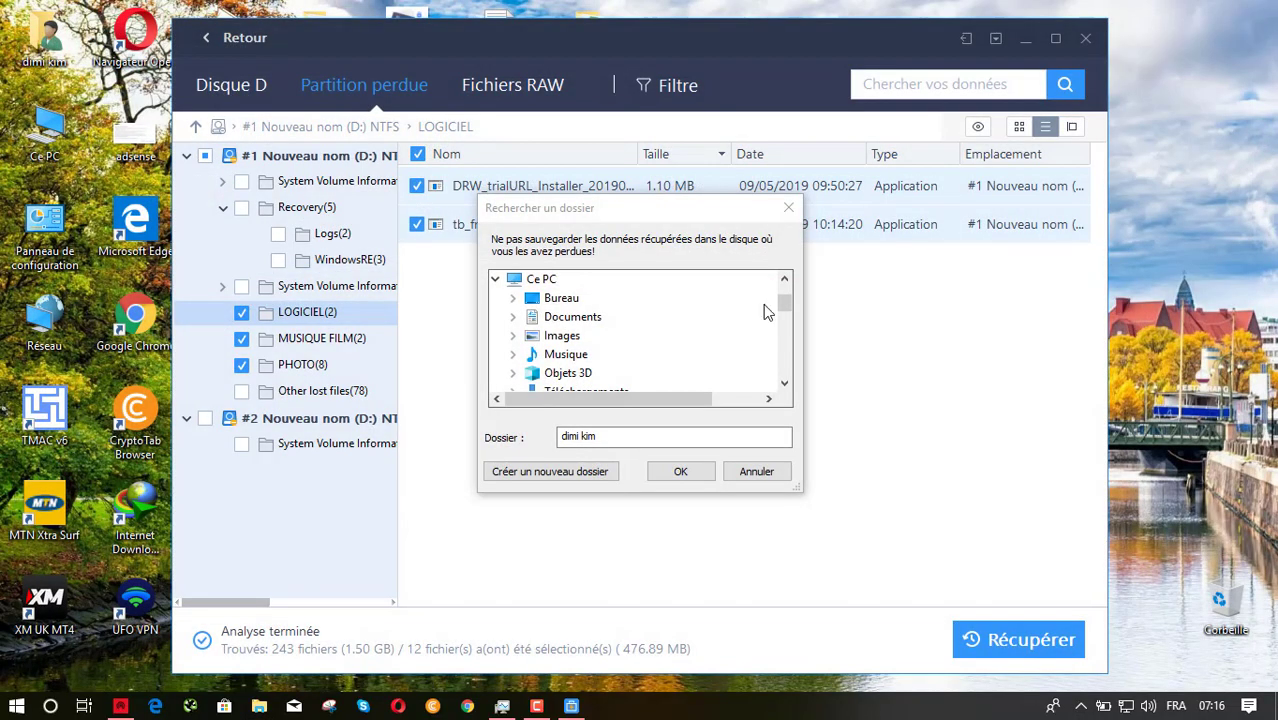
Step: Expand Disque local (G:) in the destination chooser and try to create a new folder there
scroll(786, 302, "down", 4)
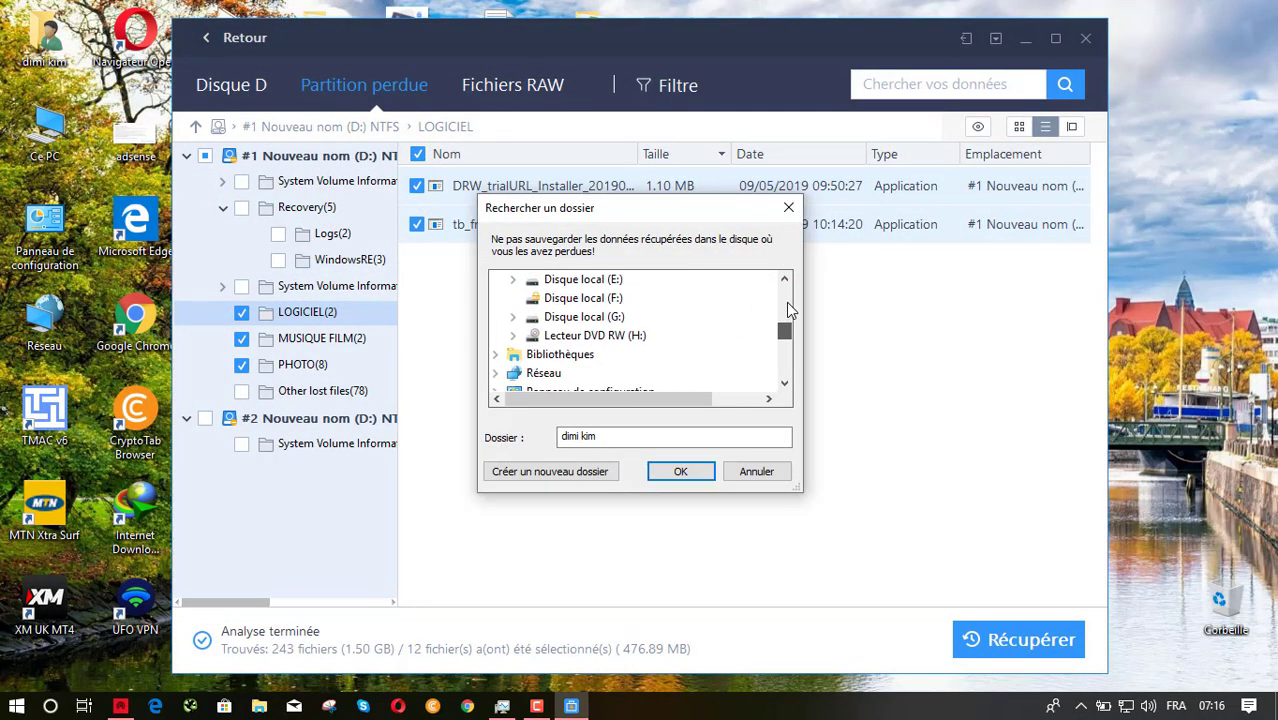
left_click(513, 317)
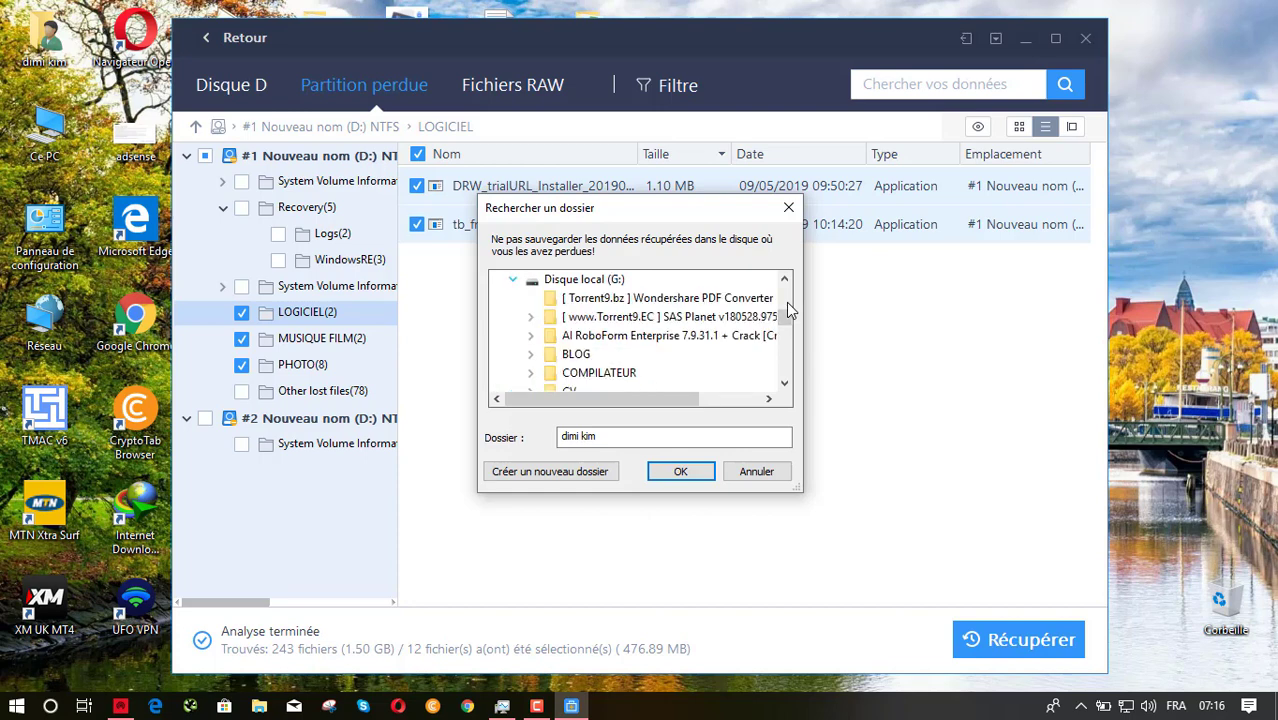
left_click(550, 471)
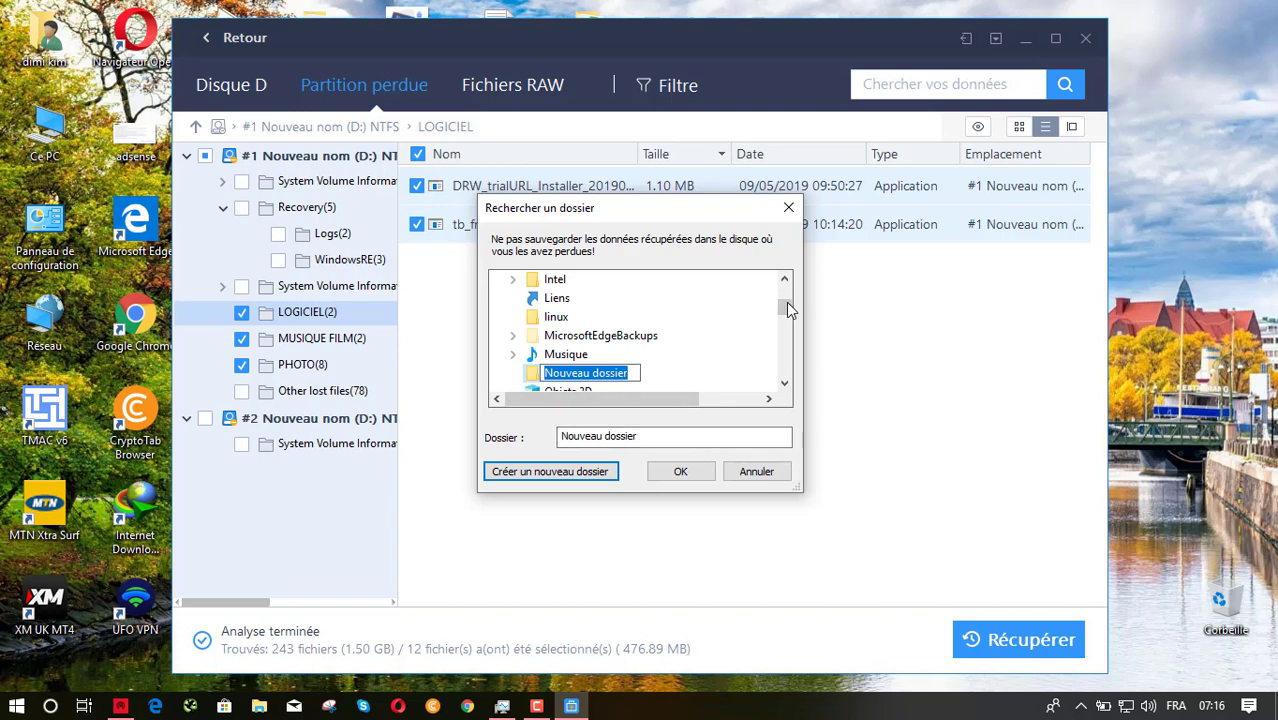
Step: Create a folder named RECUPERATION on Disque local (G:) and recover the selected folders into it
mouse_move(786, 307)
left_mouse_down()
mouse_move(786, 291)
mouse_move(786, 332)
left_mouse_up()
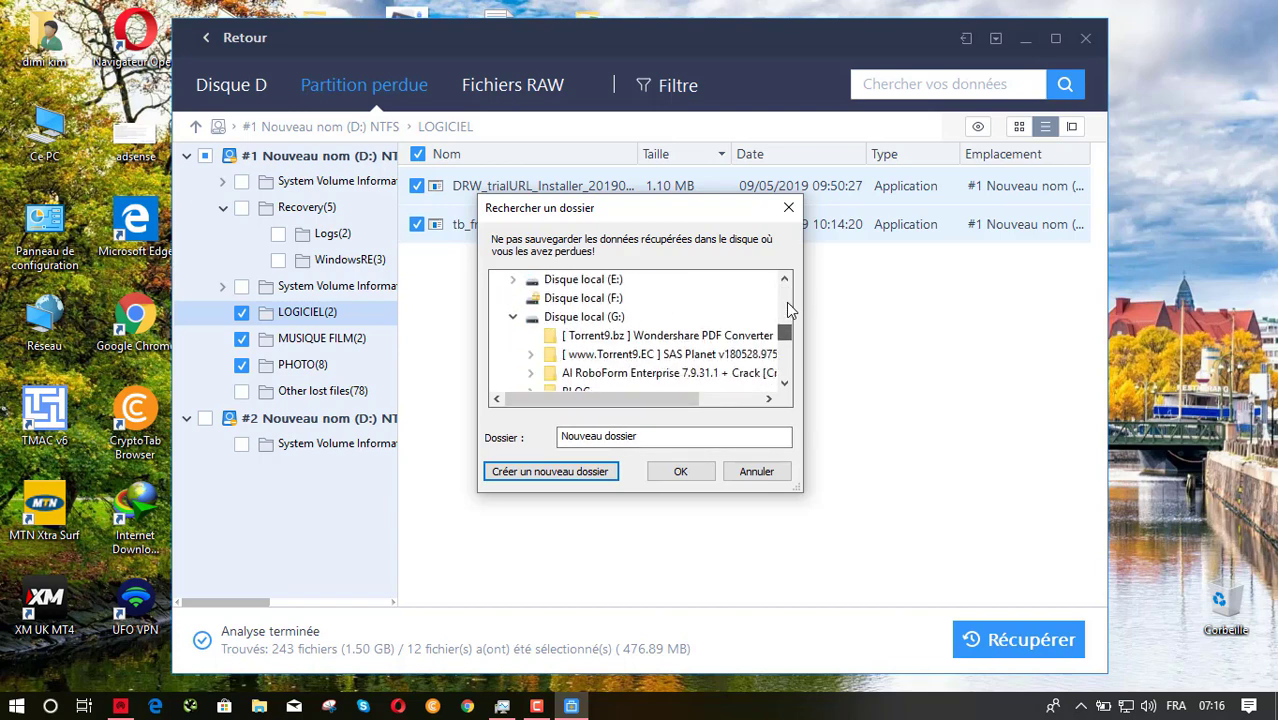
scroll(790, 310, "down", 1)
scroll(790, 310, "down", 7)
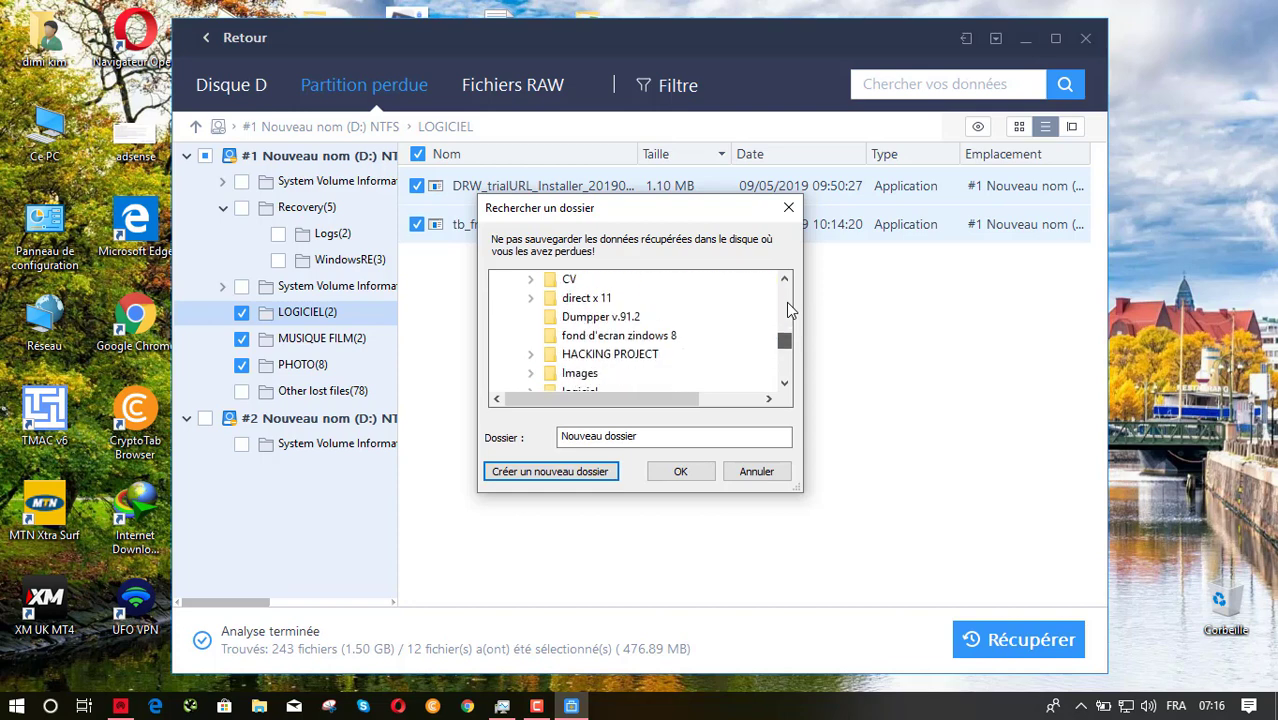
scroll(790, 310, "up", 9)
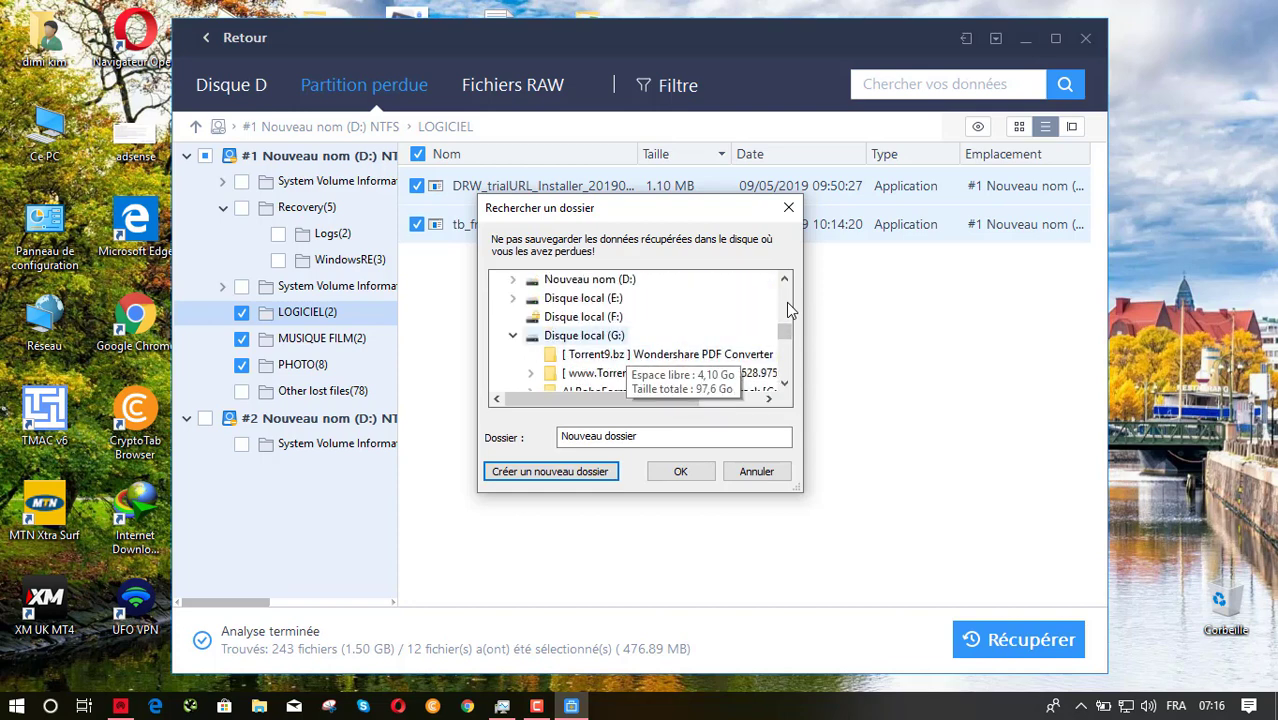
left_click(607, 336)
left_click(550, 471)
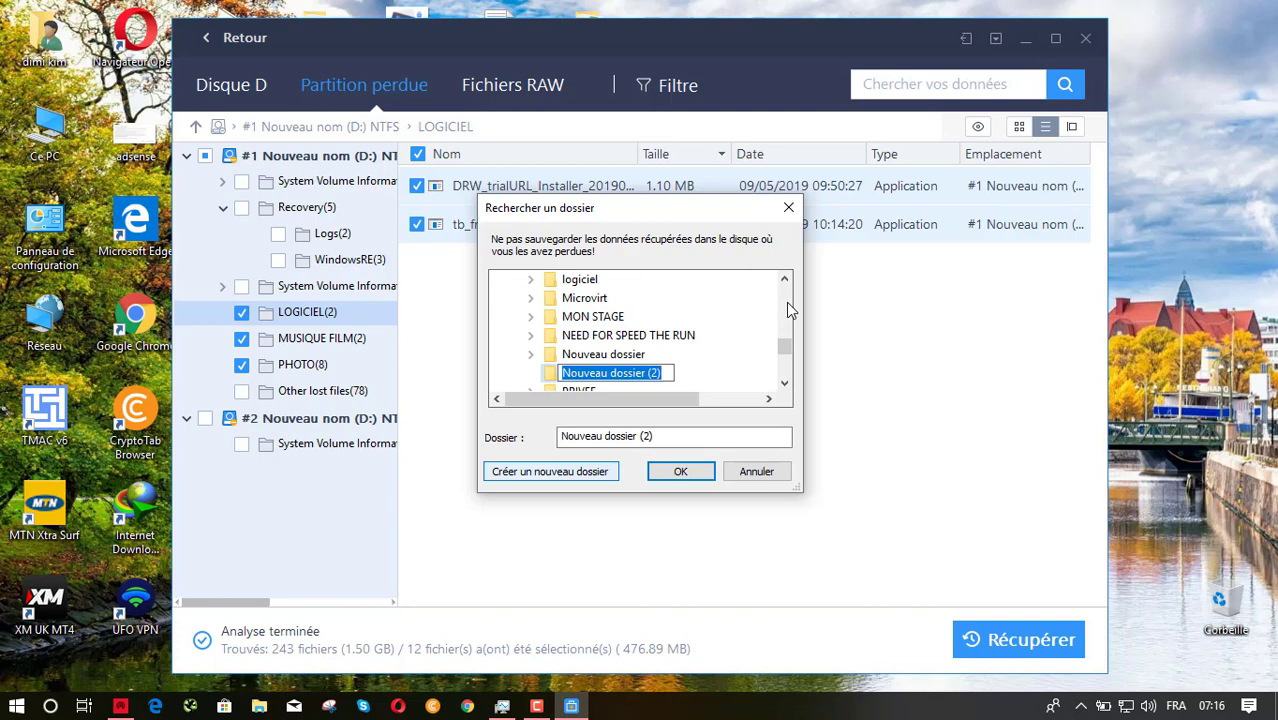
type("RECUPRE")
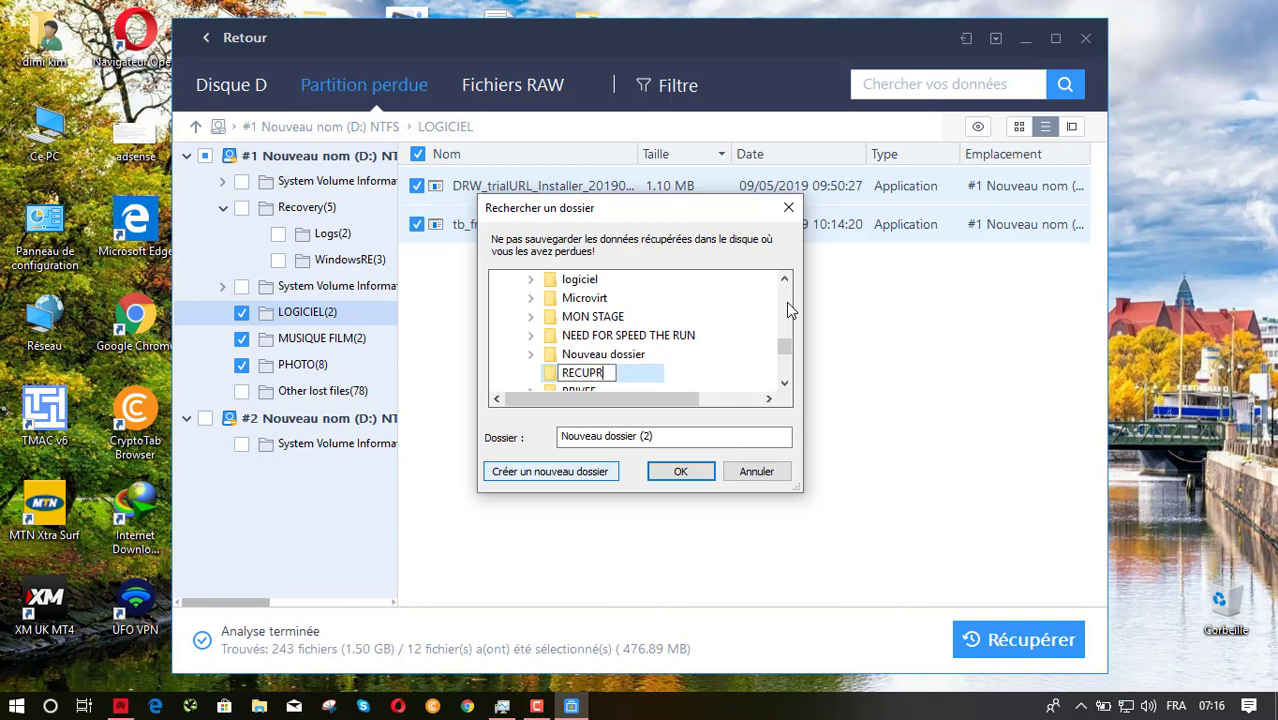
key("BackSpace")
key("BackSpace")
type("ERATION")
key("Return")
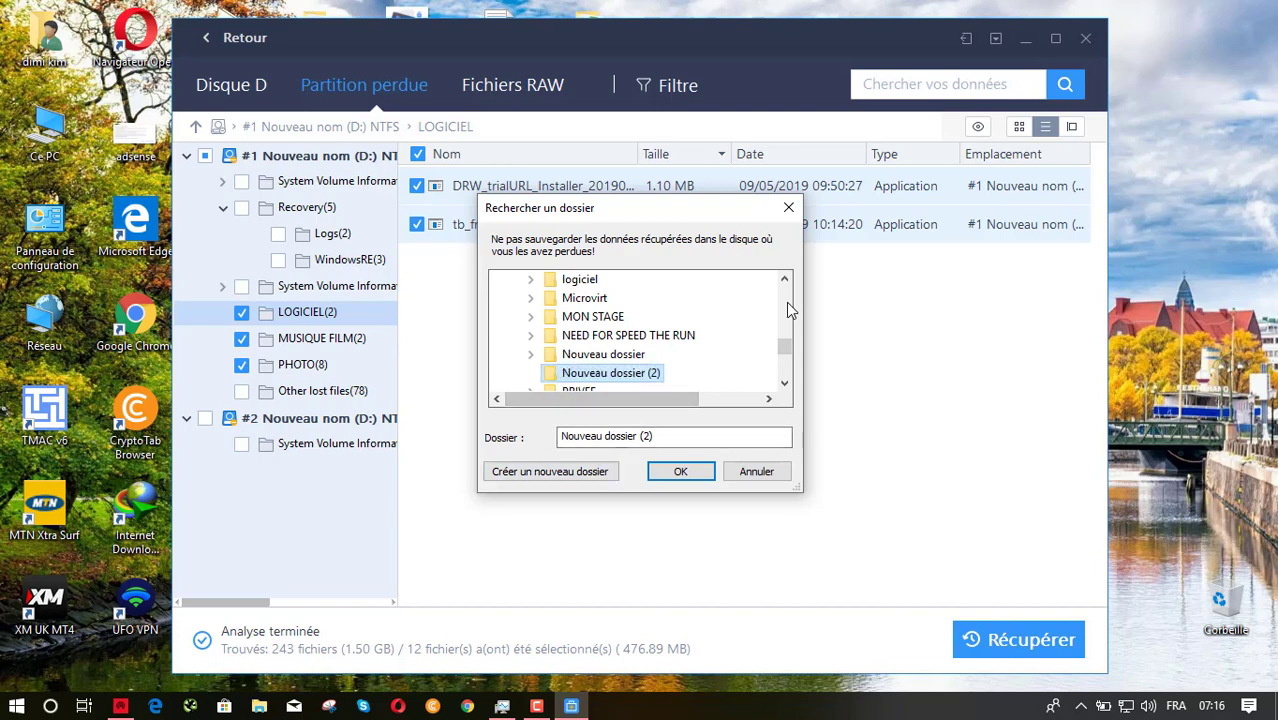
key("Return")
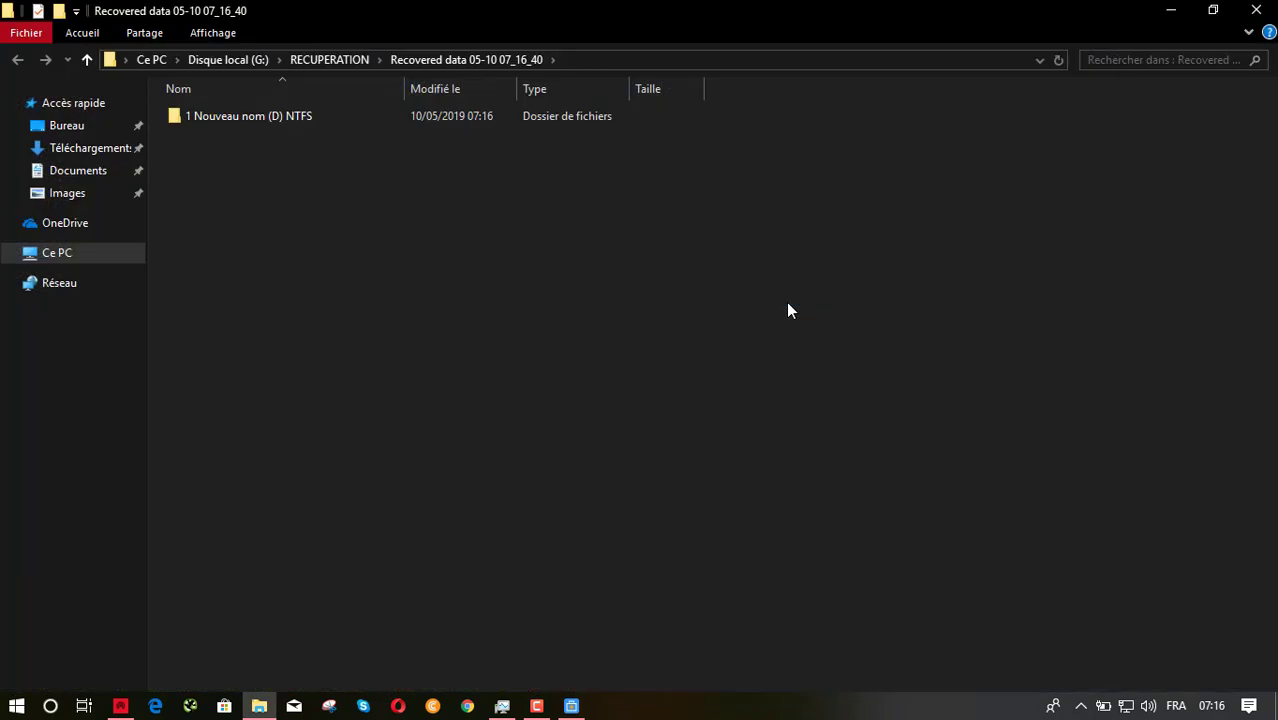
Step: Open the recovered 1 Nouveau nom (D) NTFS folder, check the files in LOGICIEL, and return to the folder list
double_click(329, 119)
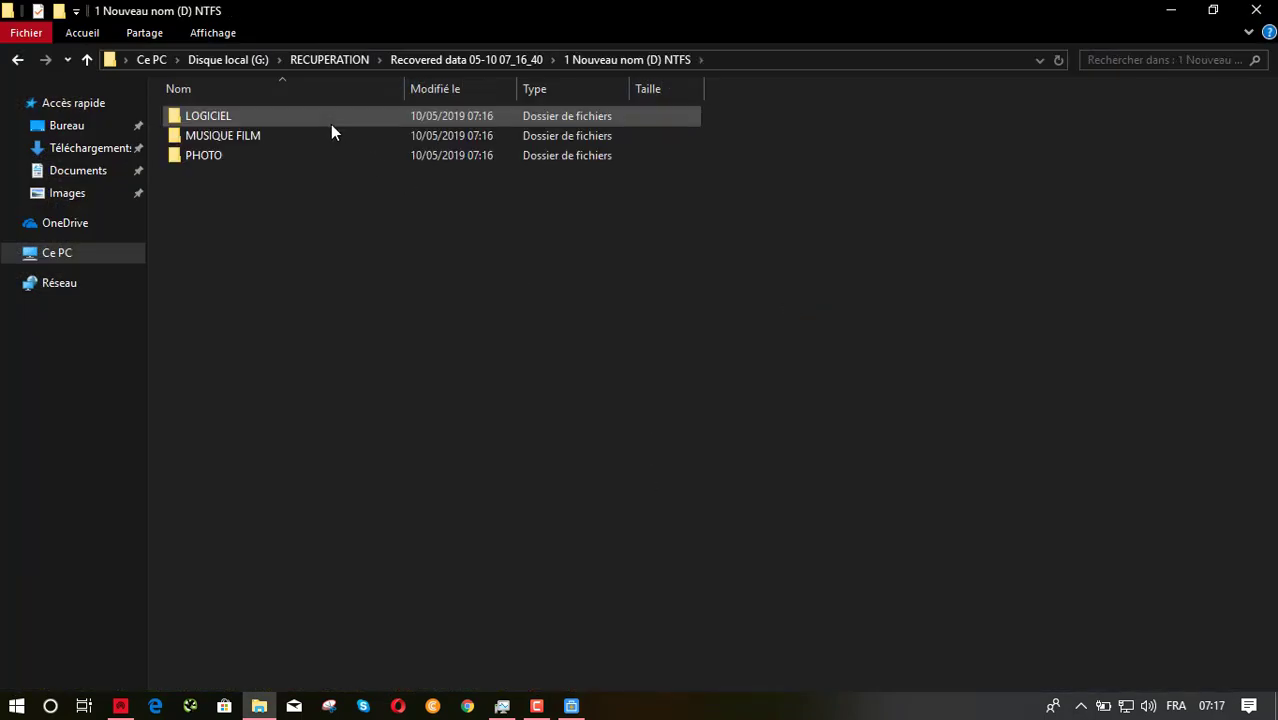
double_click(330, 120)
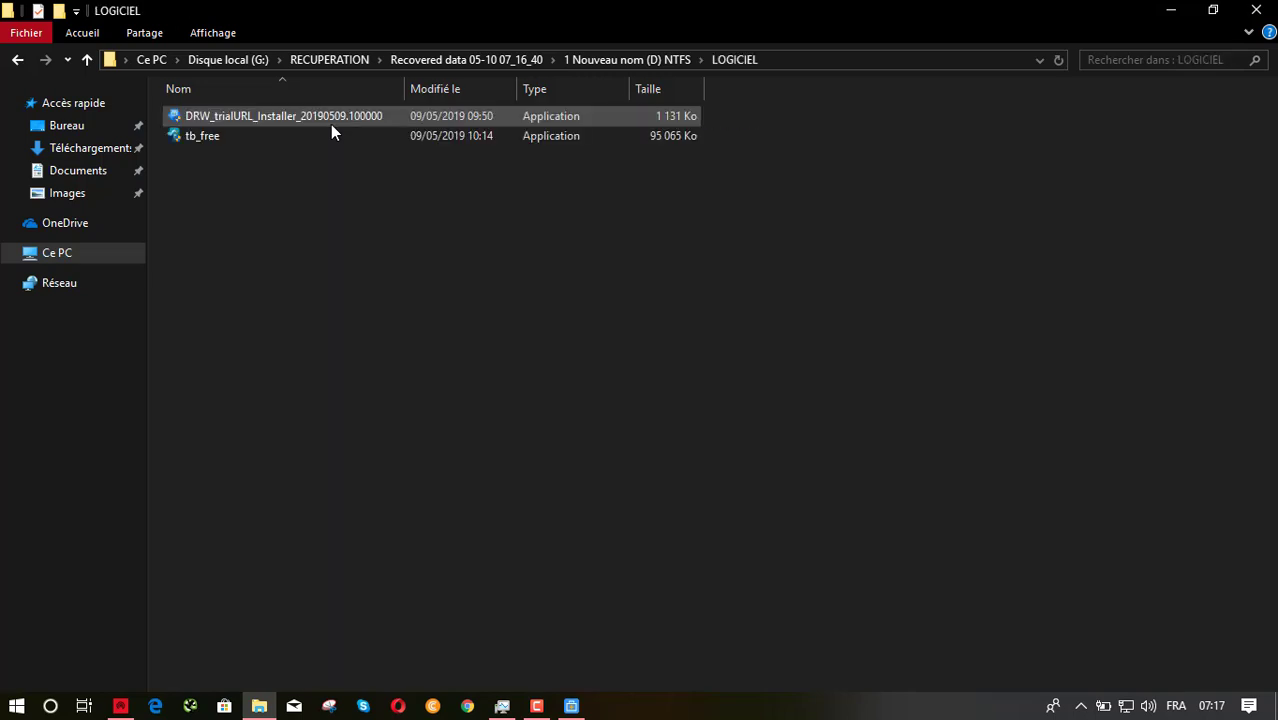
left_click(630, 62)
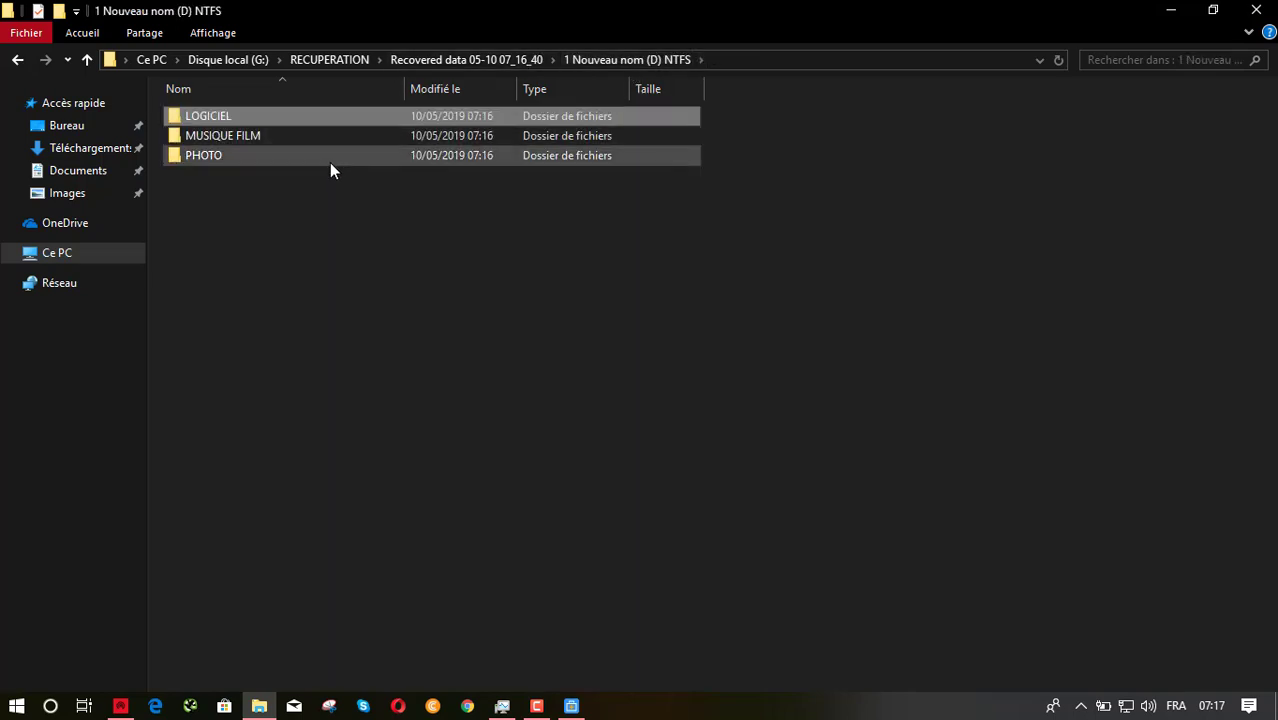
Step: Open the recovered MUSIQUE FILM folder and play the "05 - He Won't Come Out" track to check it
double_click(331, 132)
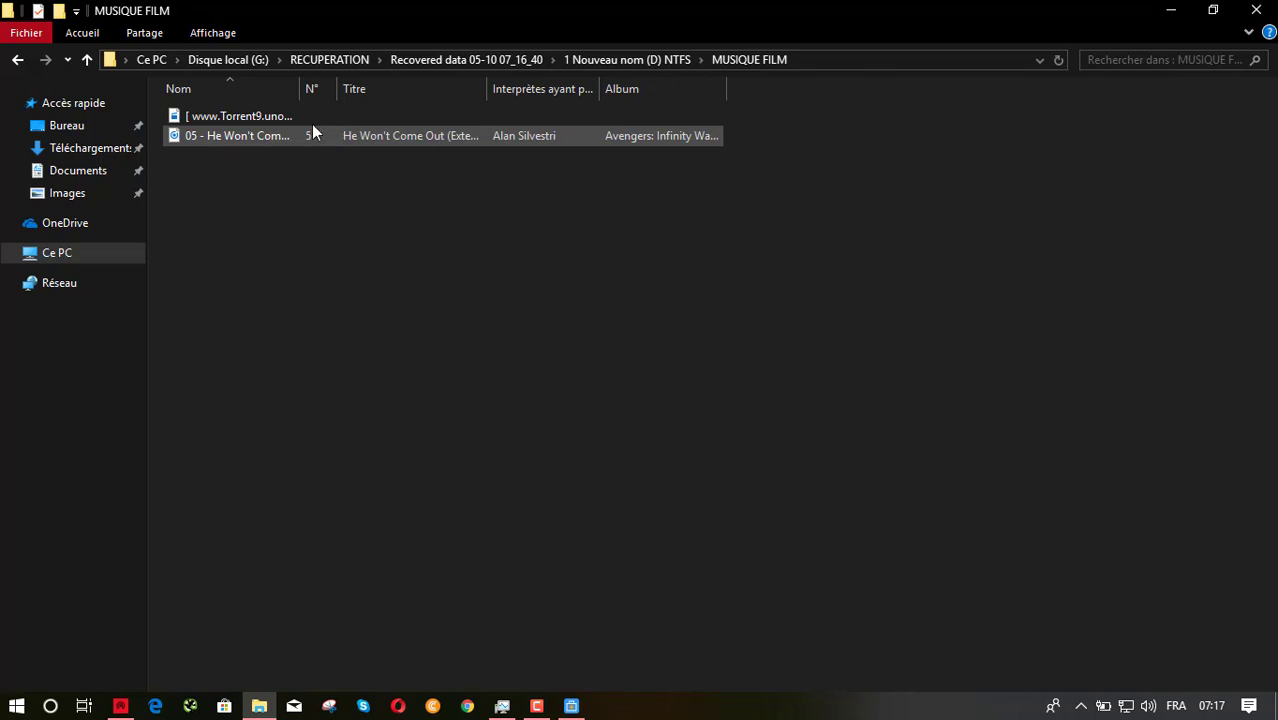
left_click(309, 133)
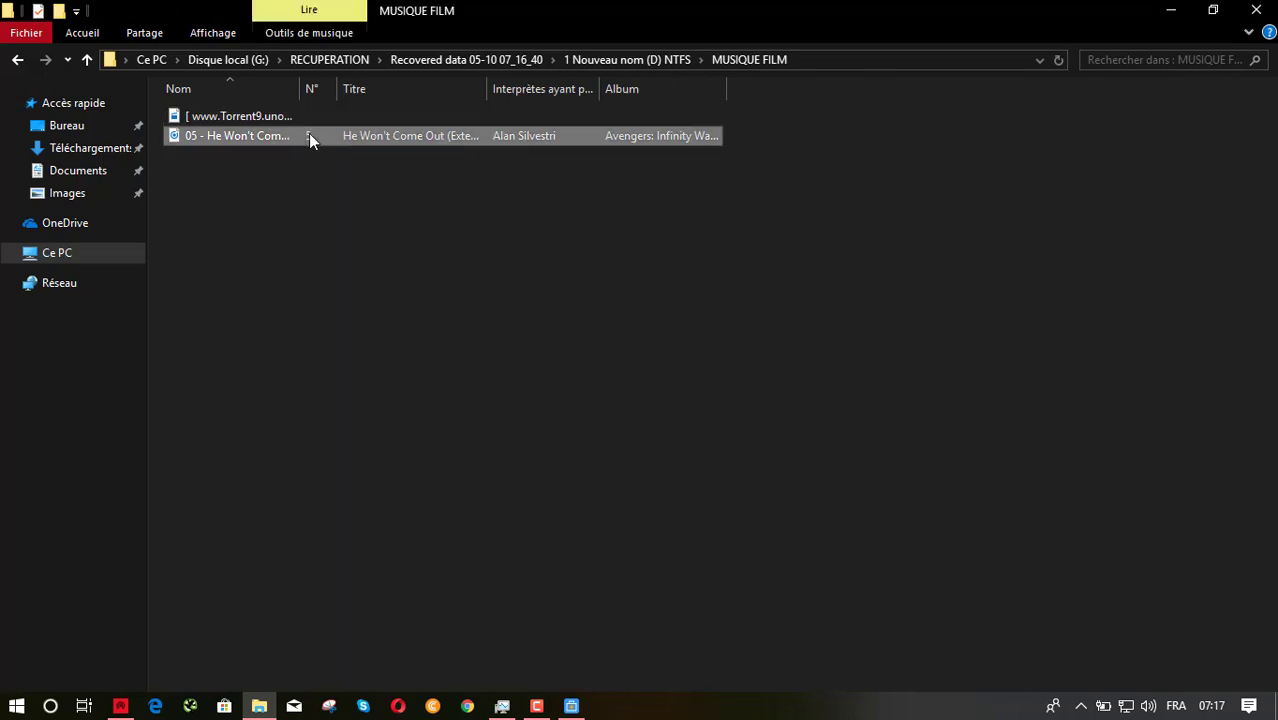
double_click(309, 133)
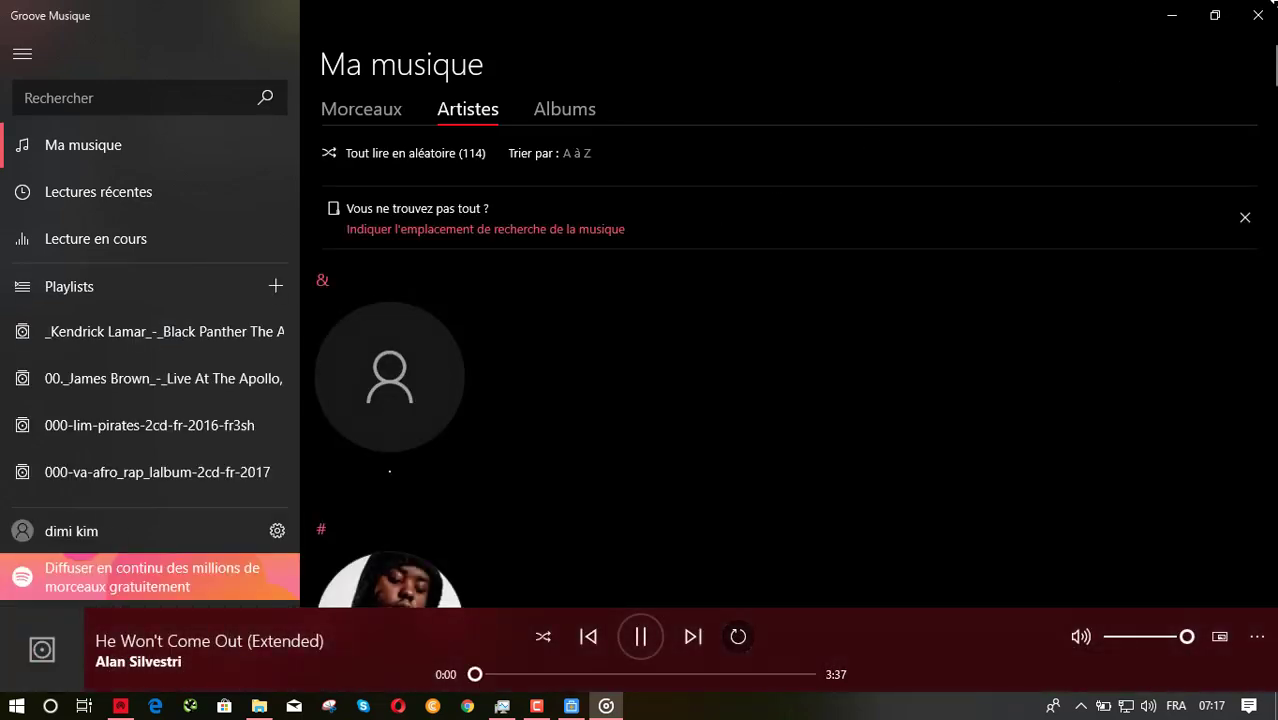
key("XF86AudioMute")
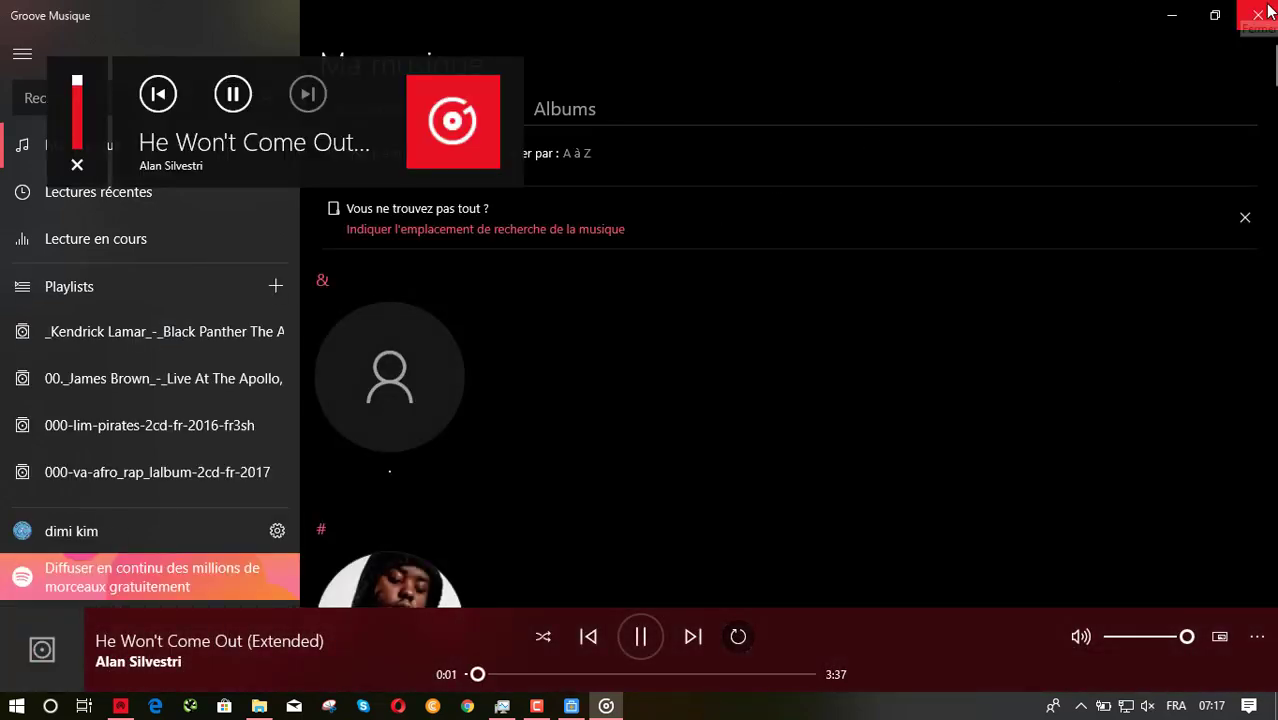
left_click(1262, 12)
double_click(433, 114)
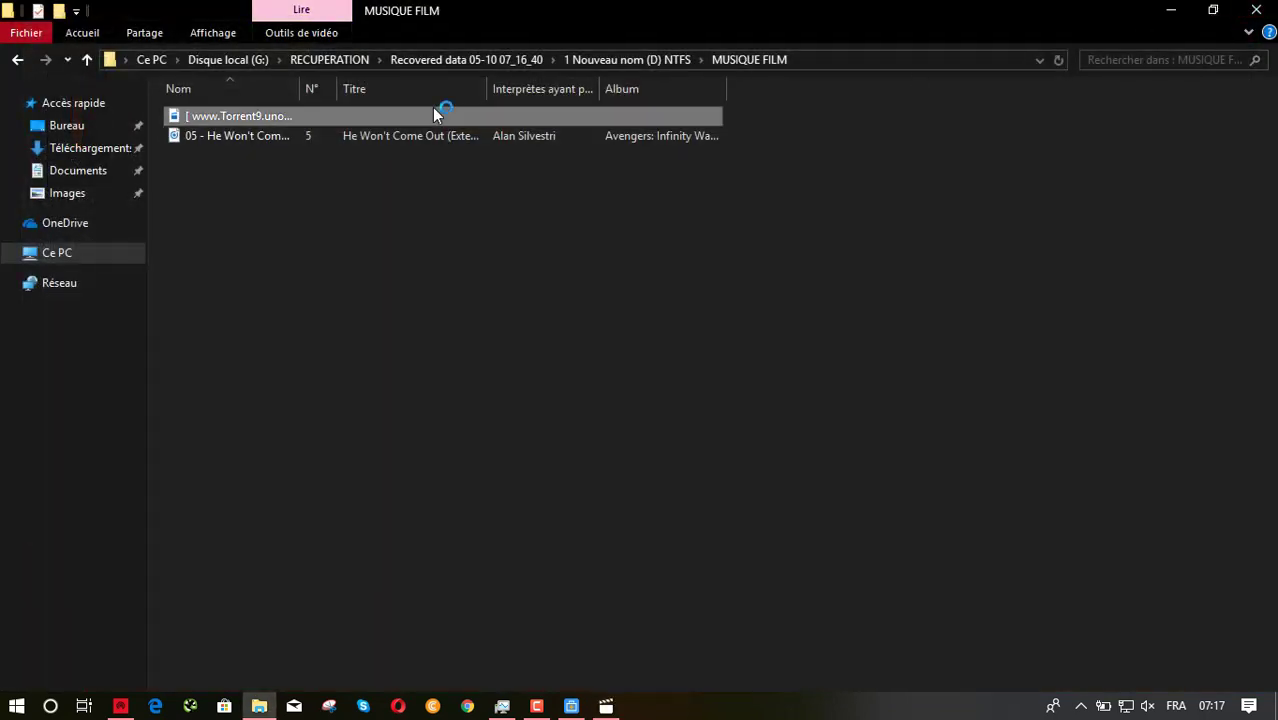
key("XF86AudioMute")
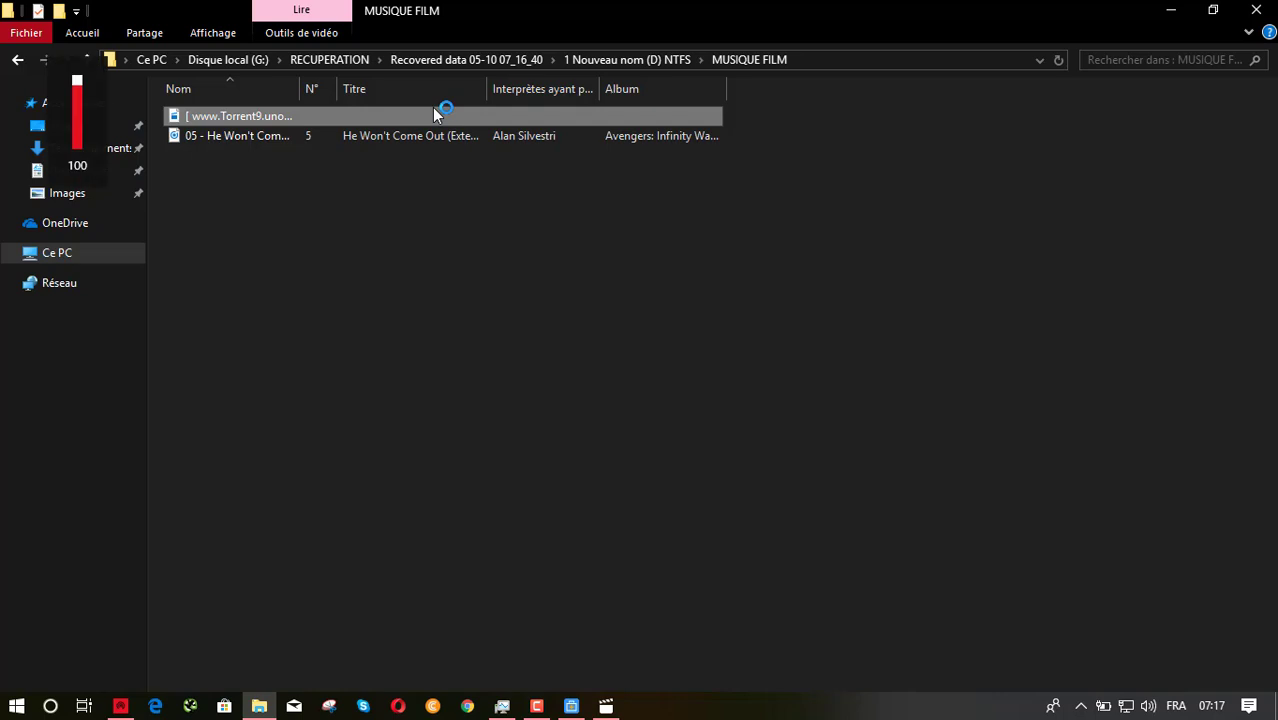
key("XF86AudioMute")
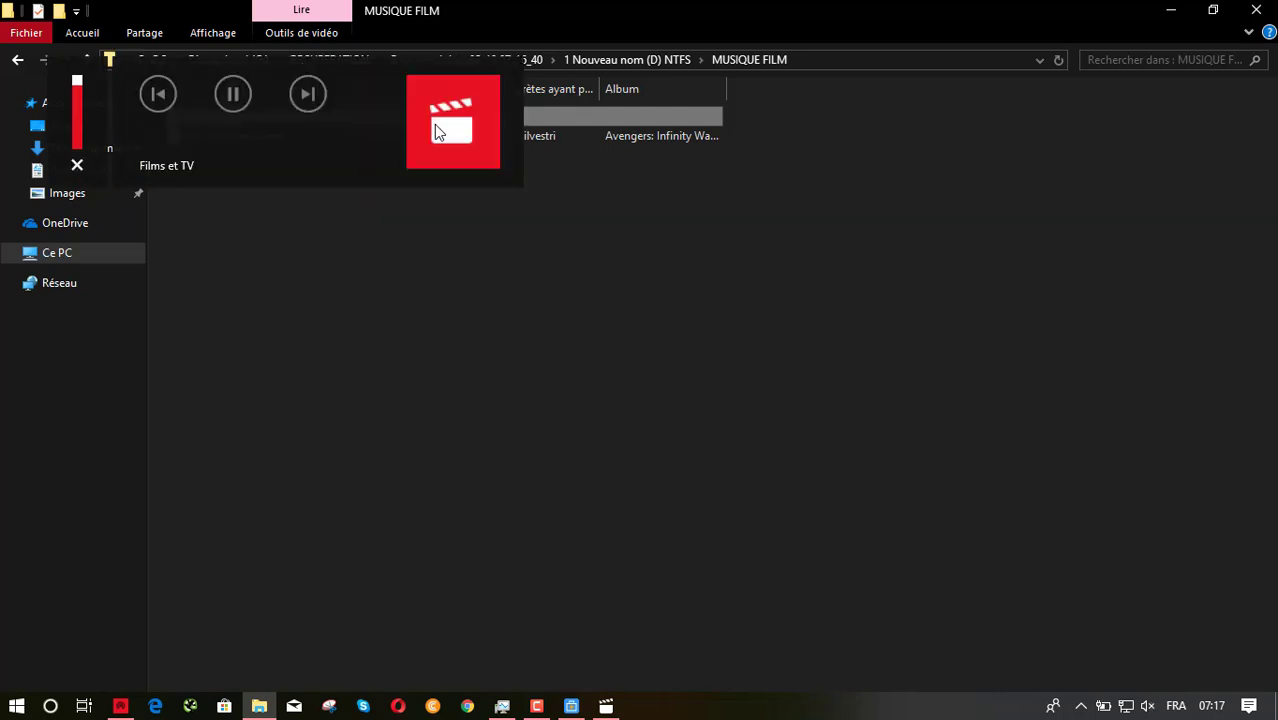
left_click(607, 707)
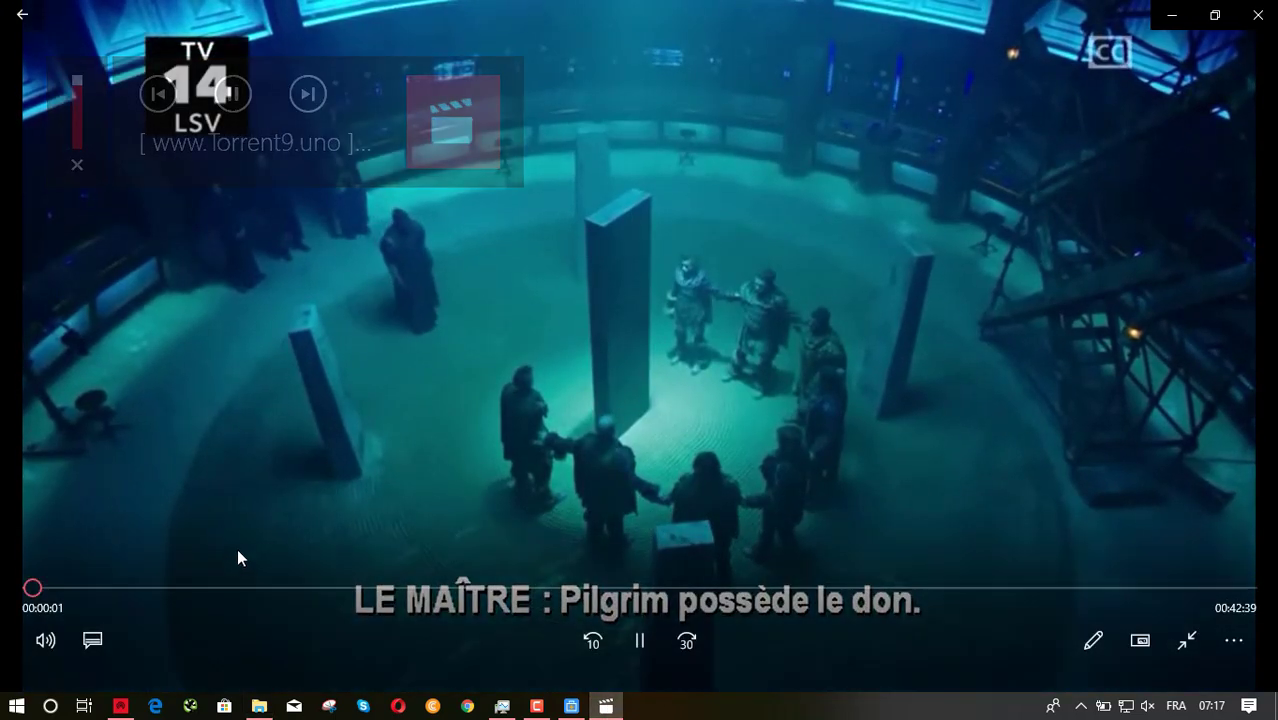
Step: Skip through the recovered video to several points, ending near 00:16:58, to check playback, and close the video player
left_click(234, 588)
left_click(320, 588)
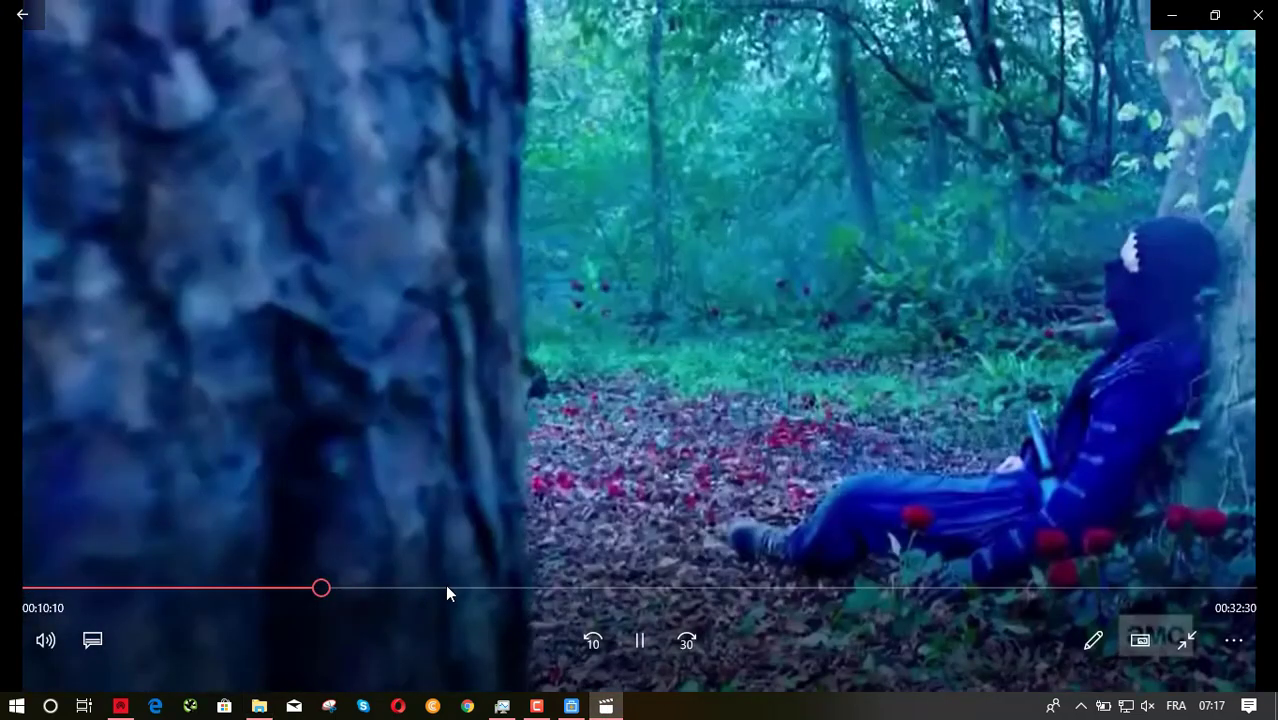
left_click(447, 590)
left_click(515, 588)
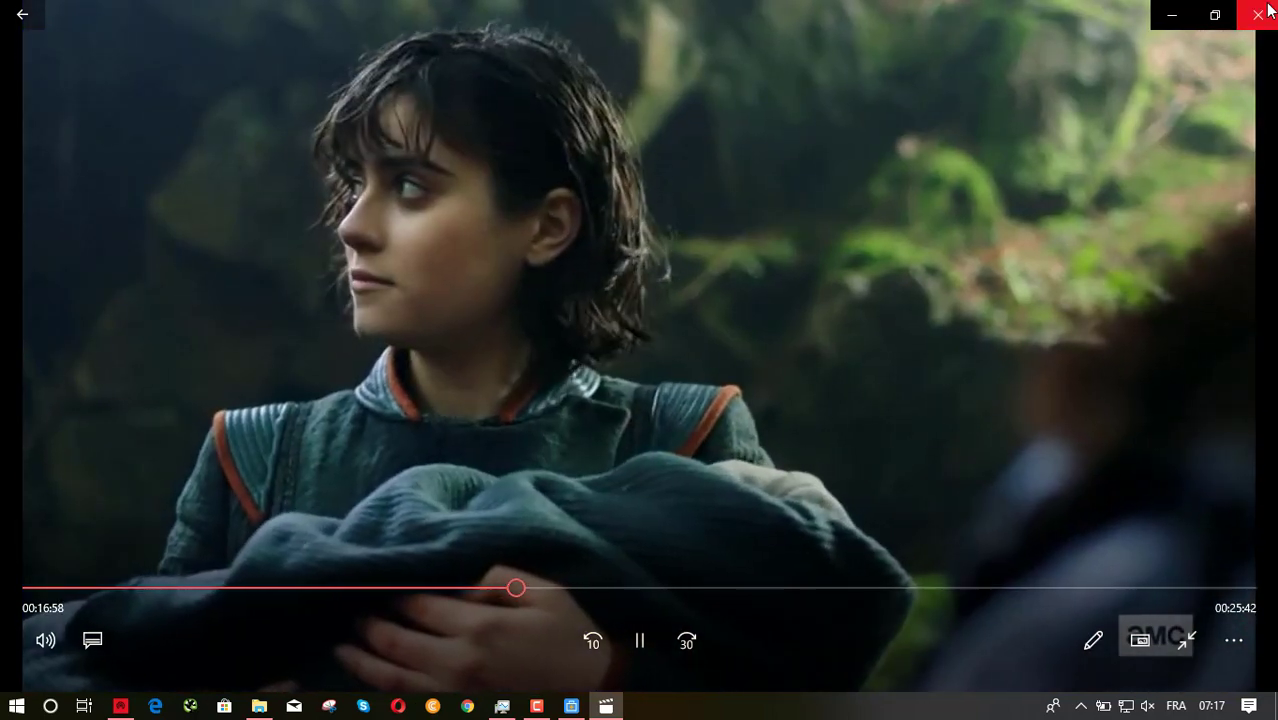
left_click(1258, 12)
Step: Go back to the Recovered data 05-10 07_16_40 folder and open the first picture in its recovered PHOTO subfolder
left_click(450, 59)
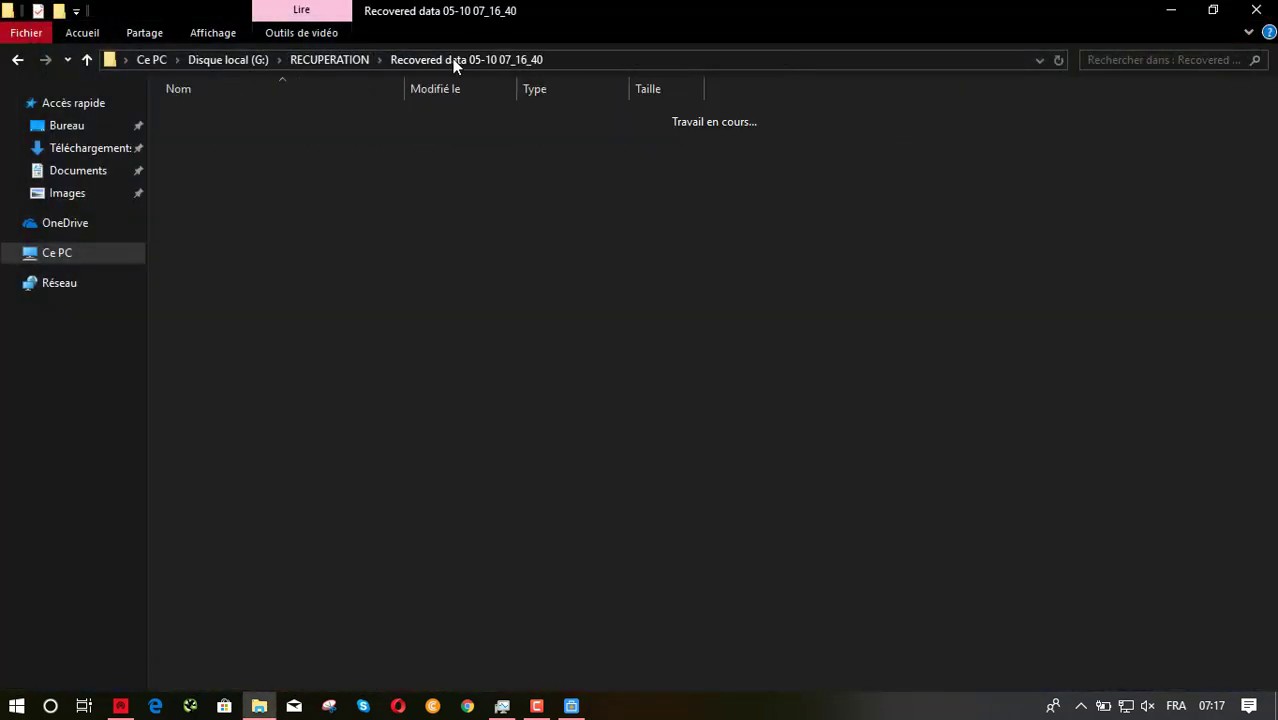
double_click(322, 125)
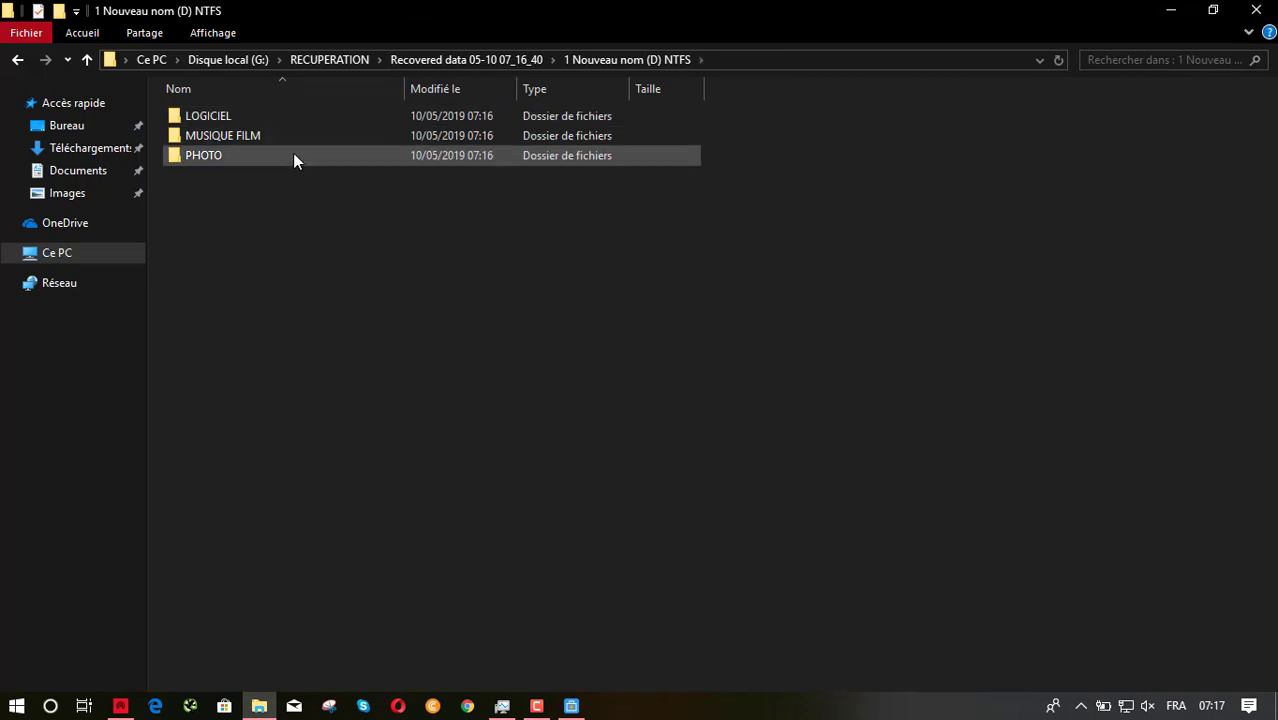
double_click(291, 153)
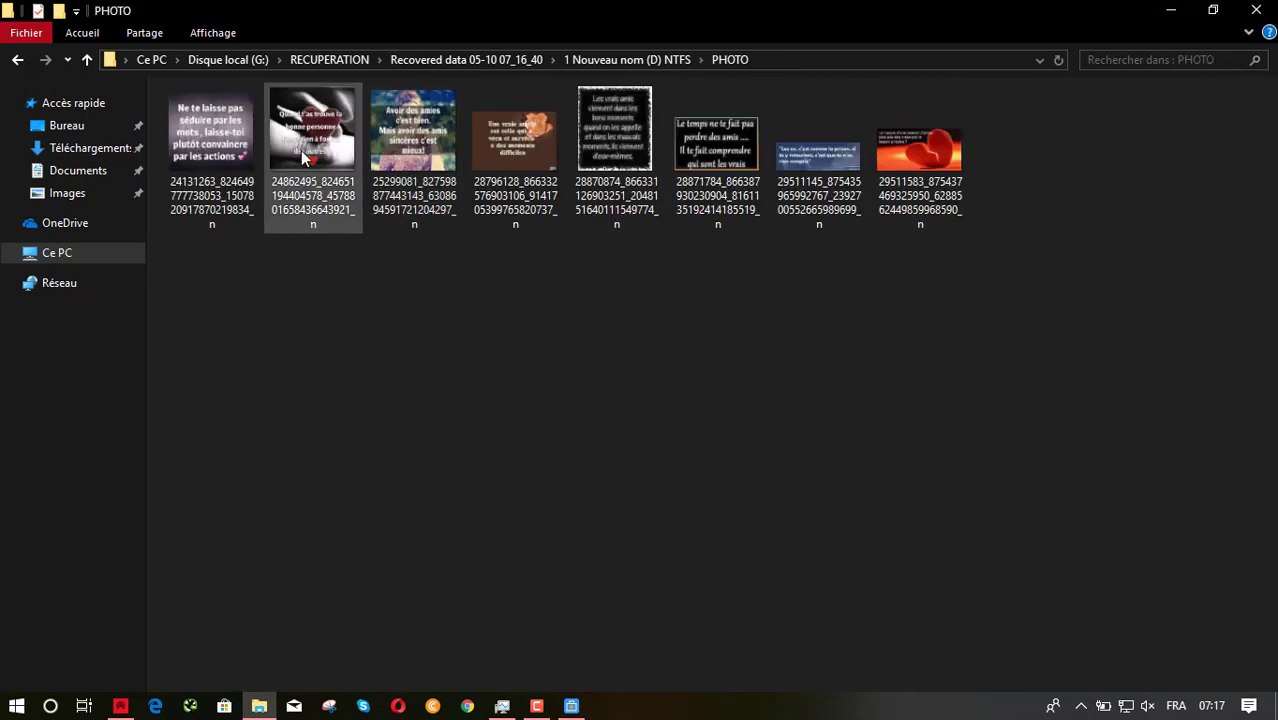
left_click(238, 154)
double_click(238, 154)
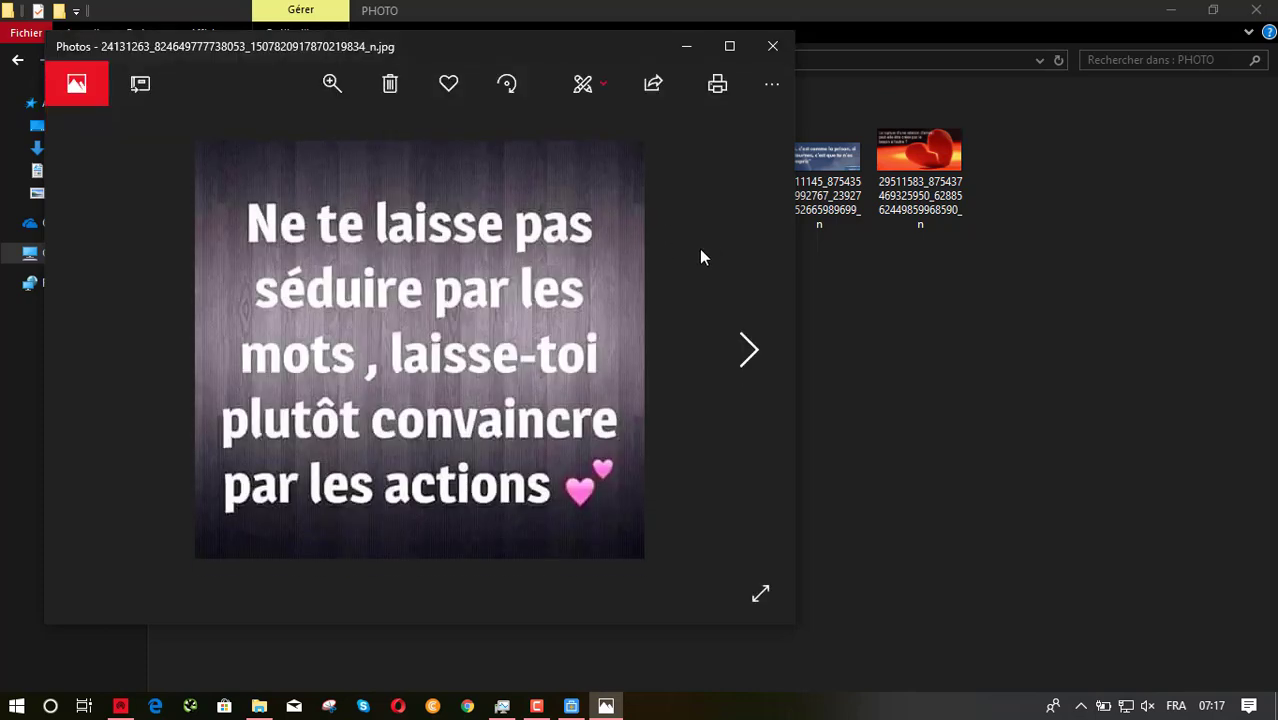
Step: Browse through the remaining recovered pictures up to the broken-heart image, and close the picture viewer
left_click(751, 349)
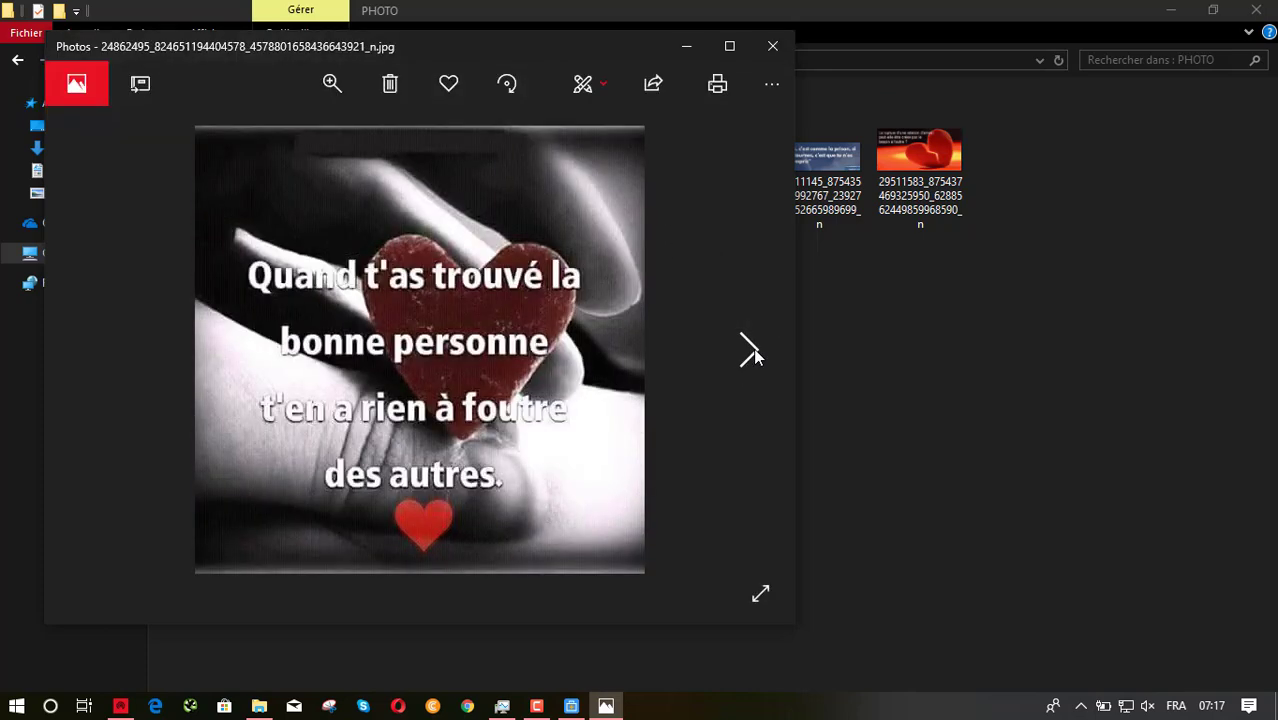
left_click(752, 352)
left_click(752, 352)
left_click(752, 352)
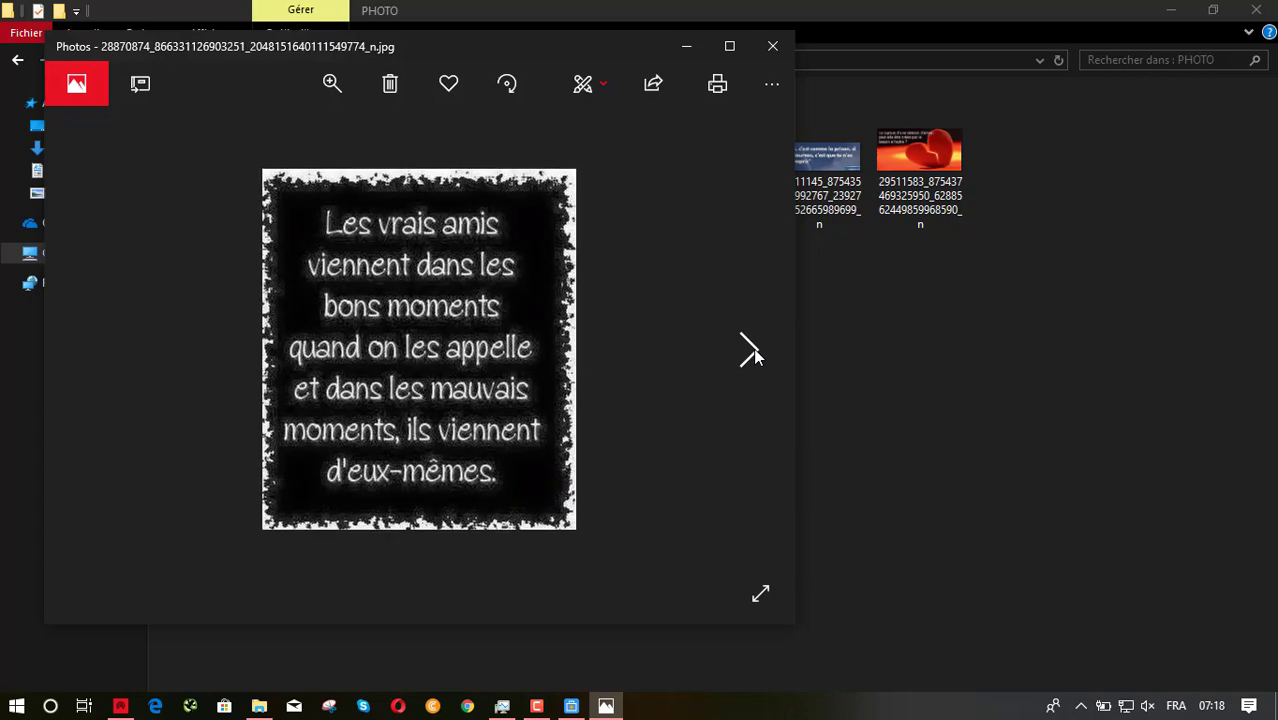
left_click(752, 352)
left_click(752, 352)
left_click(752, 352)
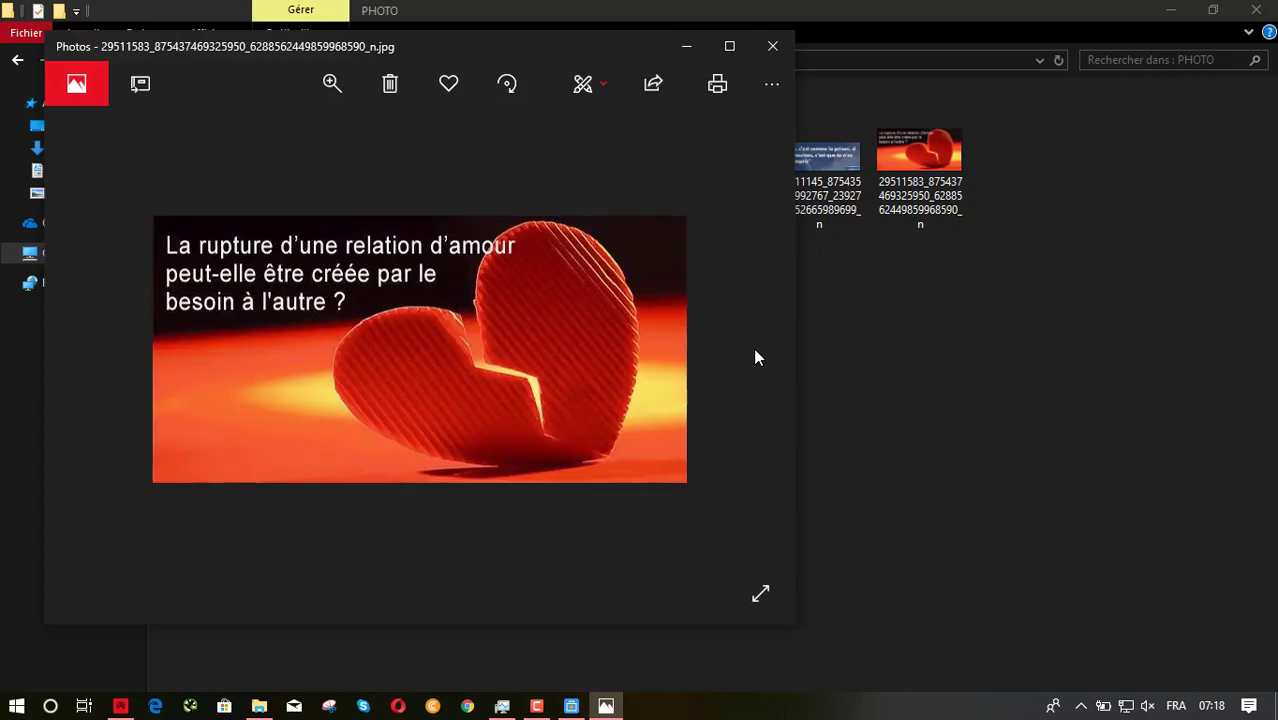
left_click(771, 46)
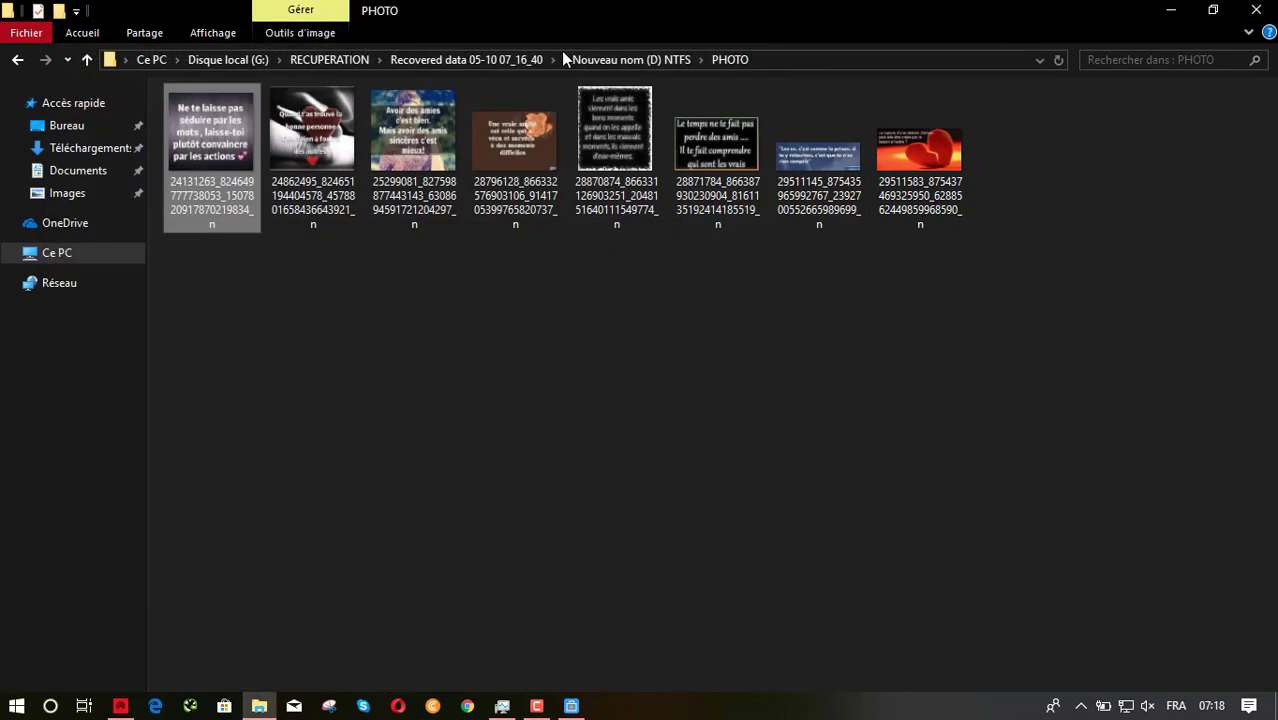
Step: Try to launch DRW_trialURL_Installer_20190509.100000 from the recovered LOGICIEL folder to check it, and cancel the installer
left_click(635, 68)
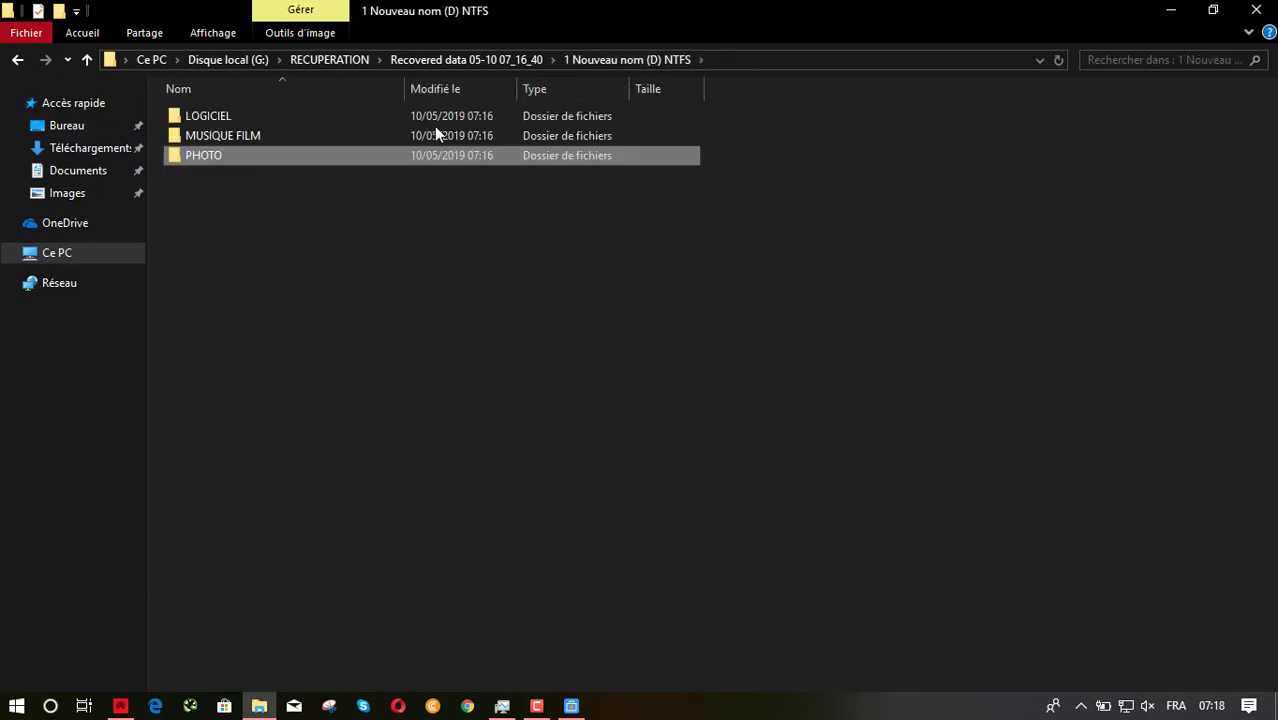
double_click(308, 120)
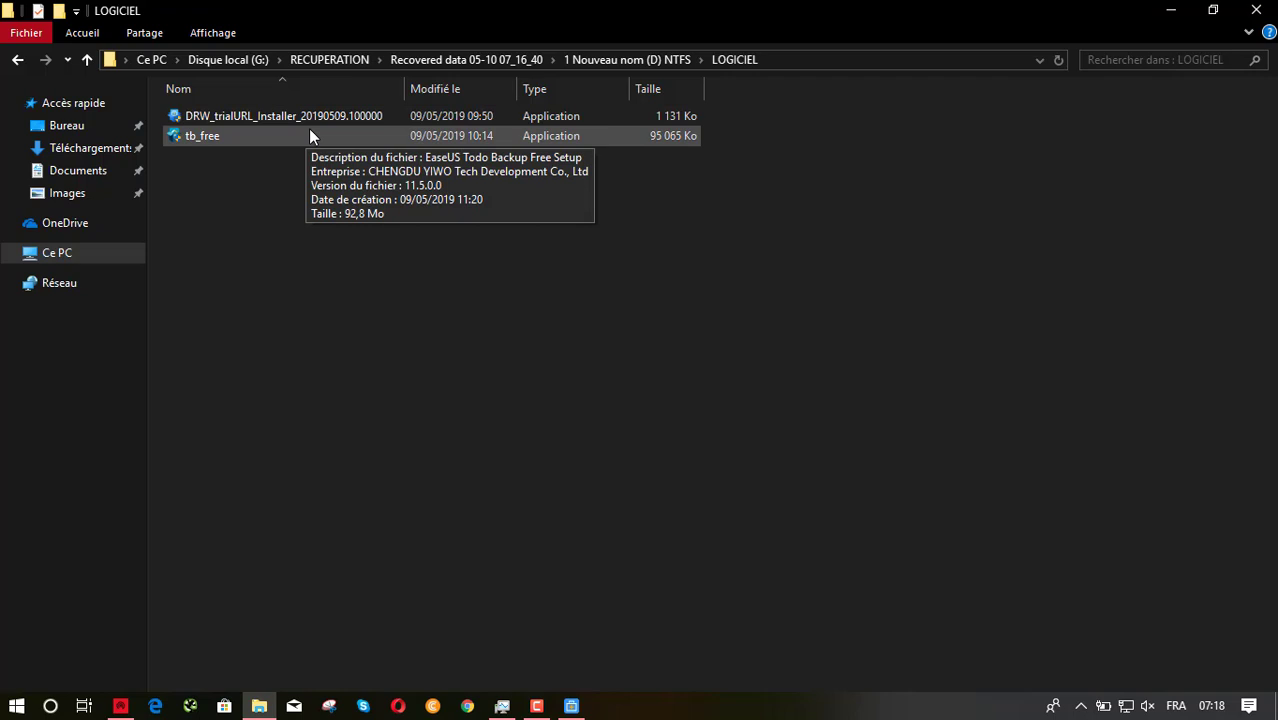
left_click(315, 122)
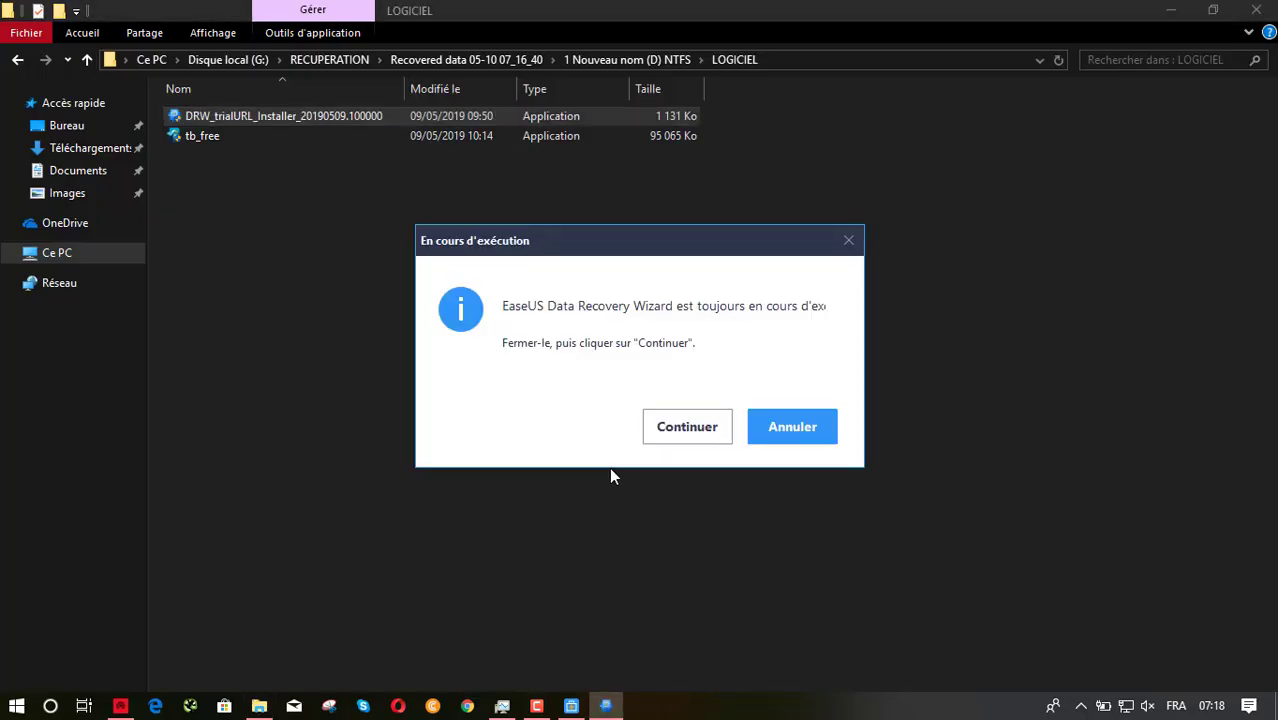
left_click(793, 428)
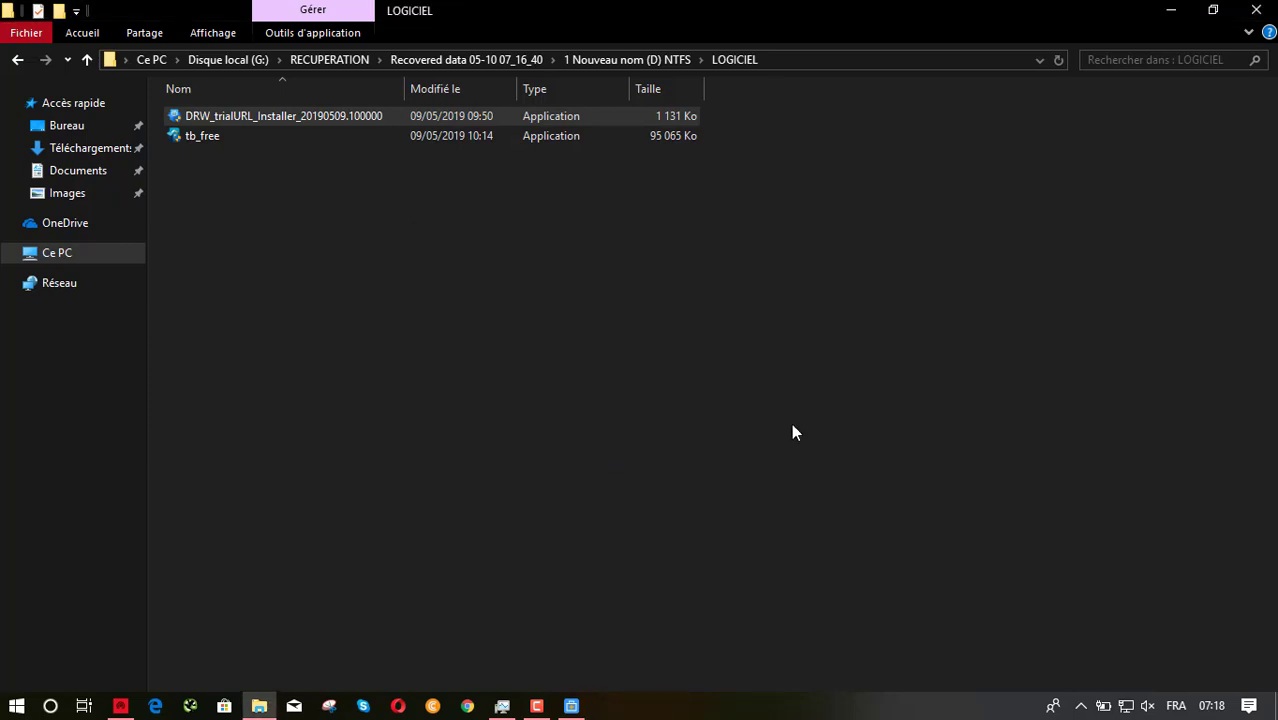
Step: Close the file window and the finished recovery message, and leave the scan results without saving the session
left_click(1256, 10)
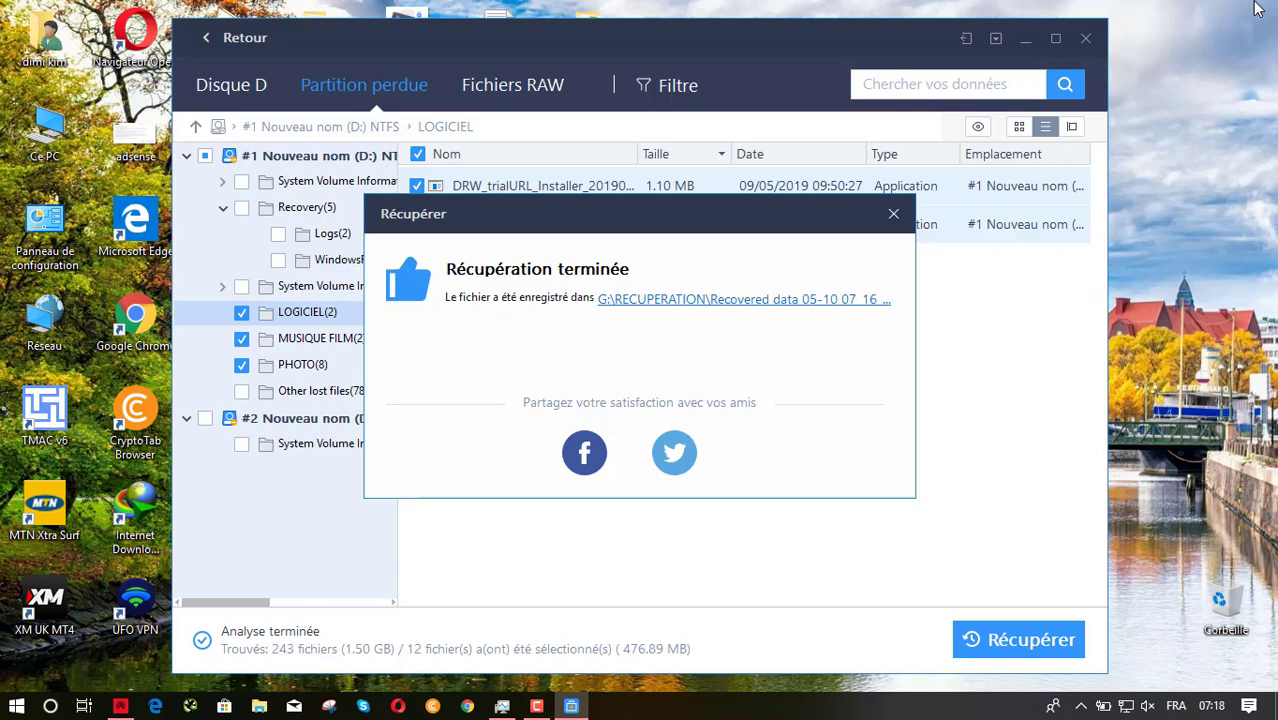
left_click(893, 214)
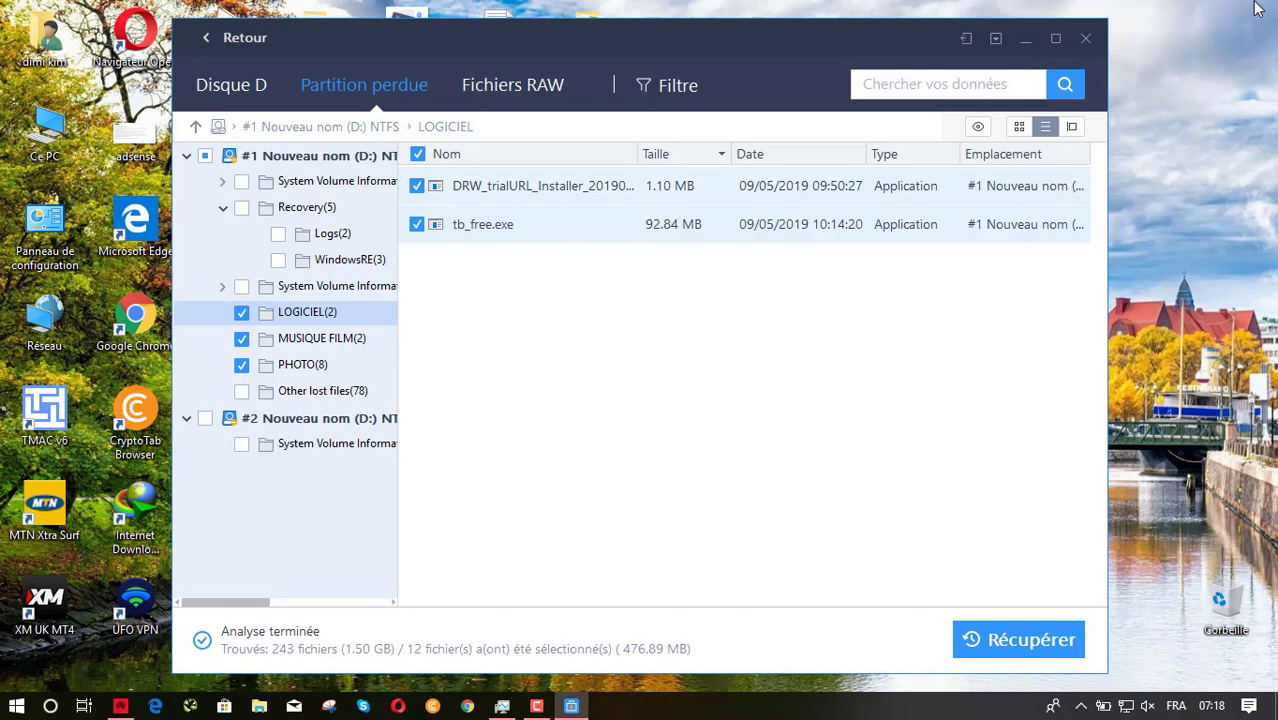
left_click(235, 38)
left_click(807, 431)
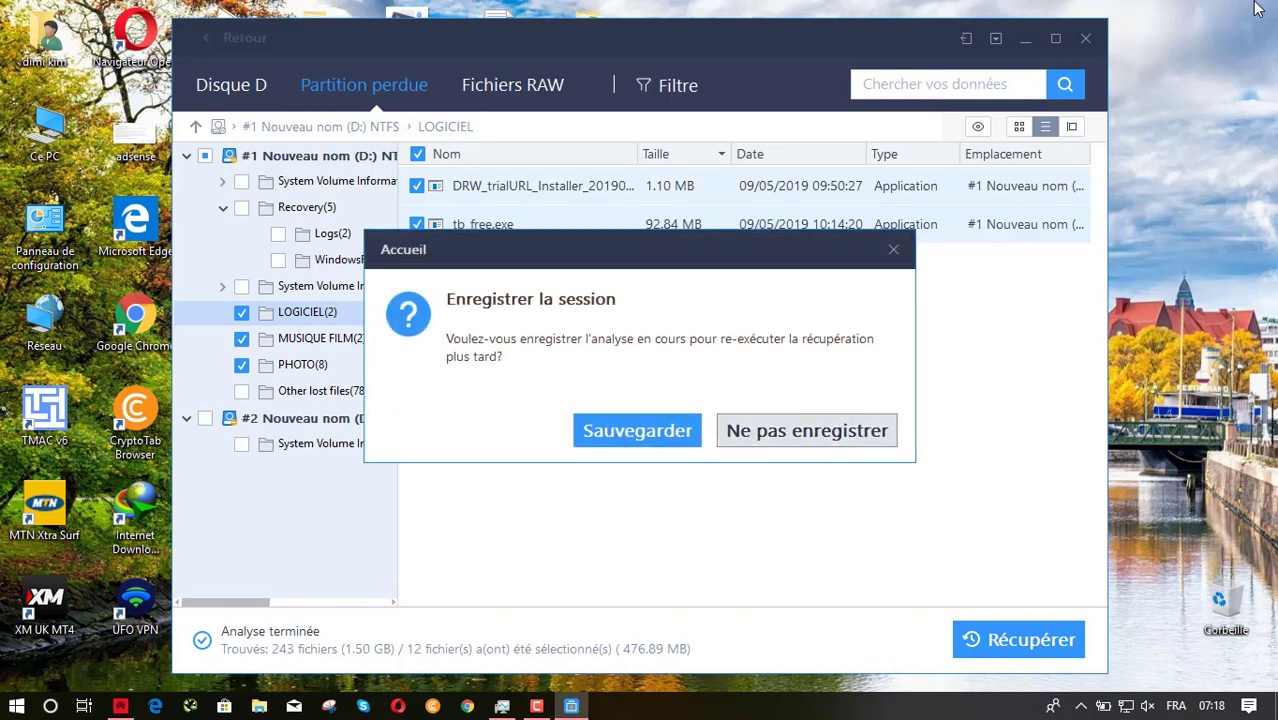